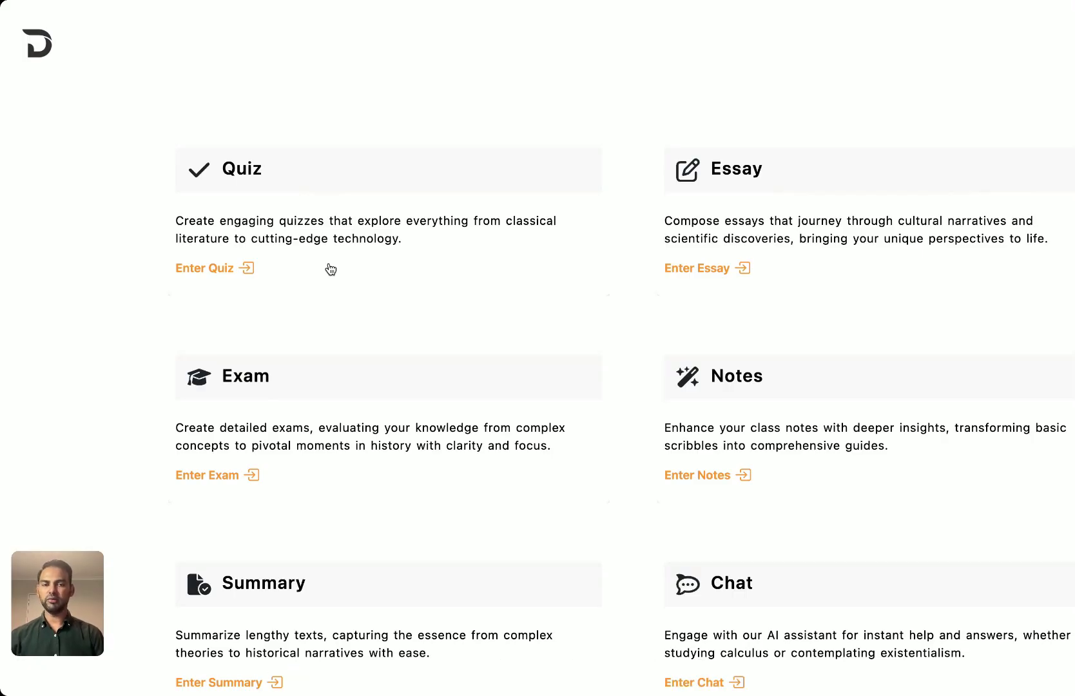
# Step: Generate an argumentative English essay with subject Literature and focus Hamlet
pyautogui.click(228, 271)
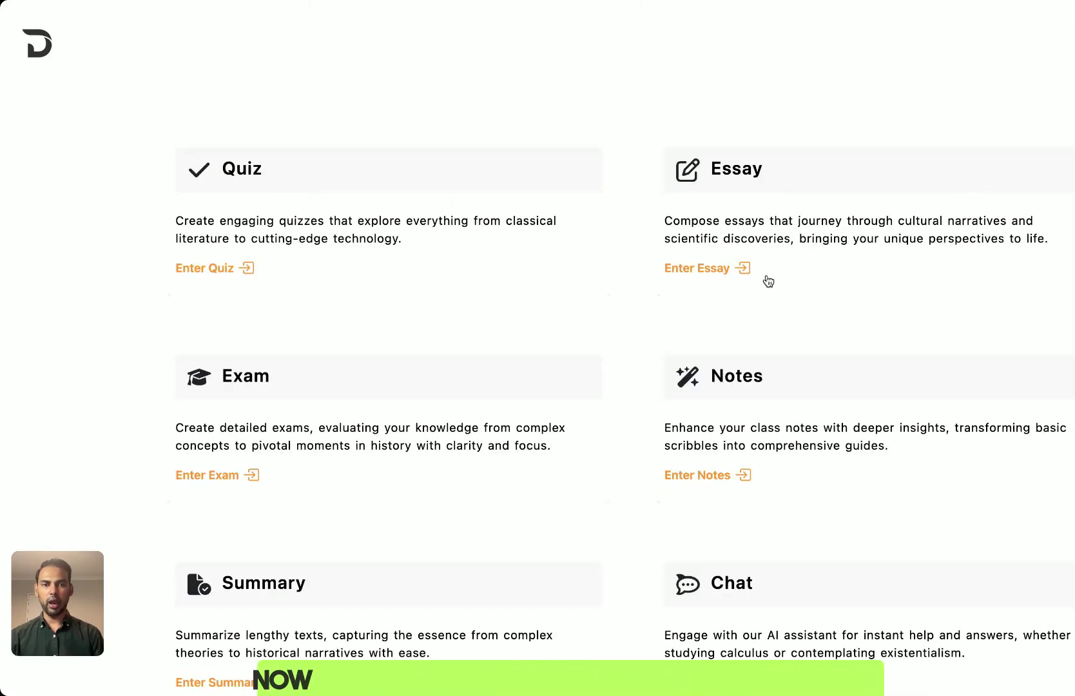
pyautogui.click(719, 270)
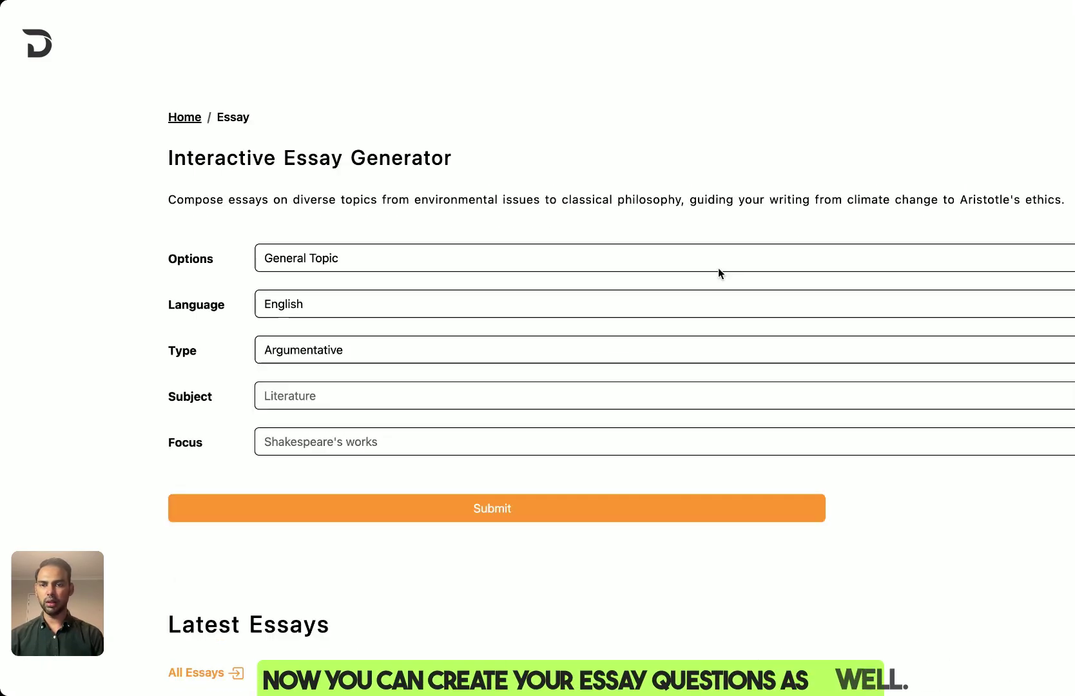
pyautogui.click(408, 400)
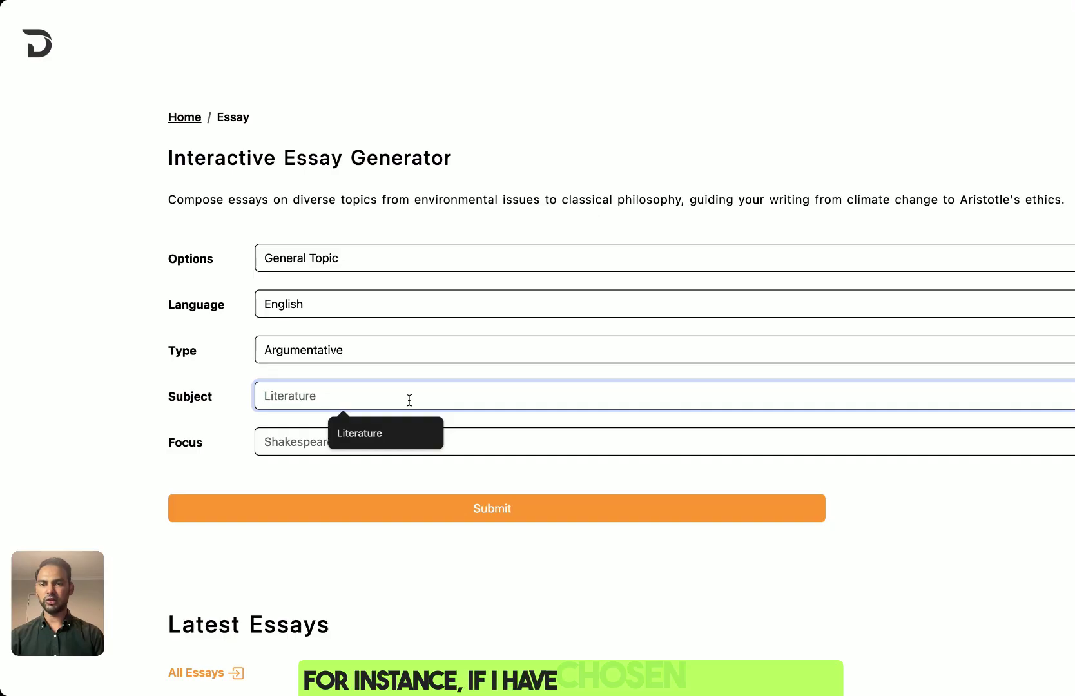
pyautogui.click(369, 425)
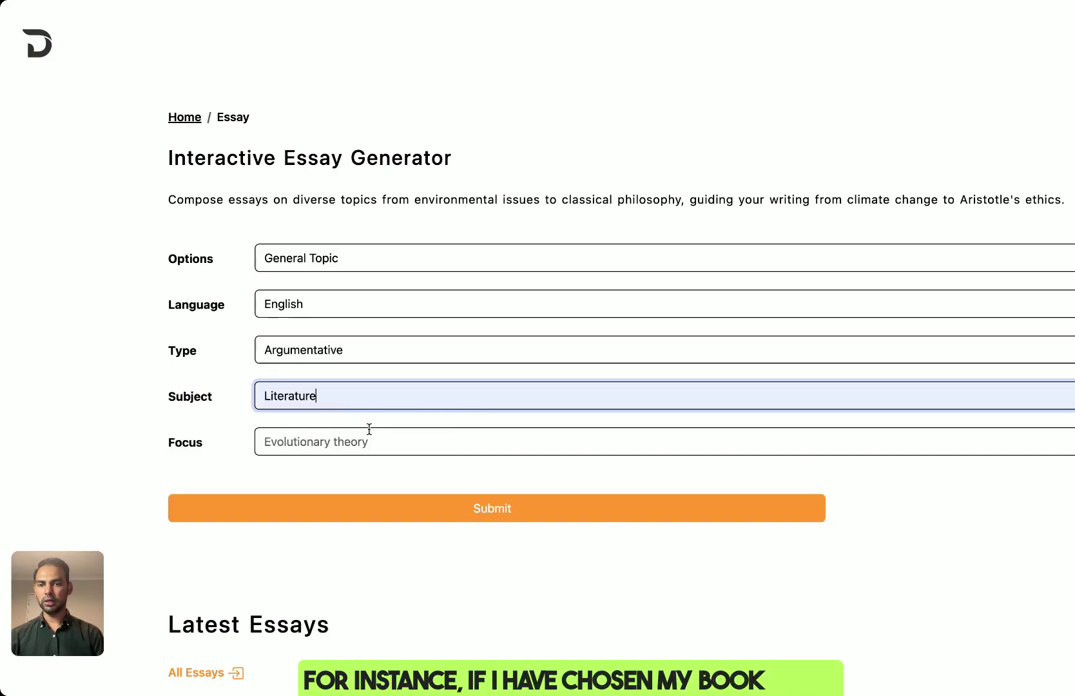
pyautogui.click(374, 449)
pyautogui.write('Hamlet')
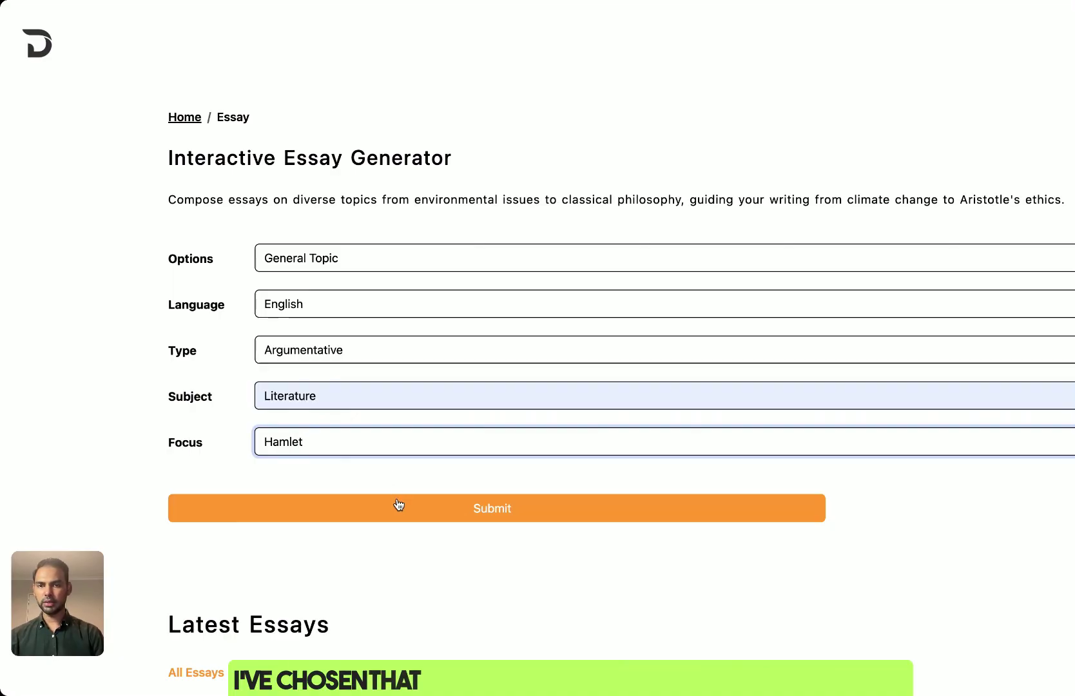
pyautogui.click(397, 501)
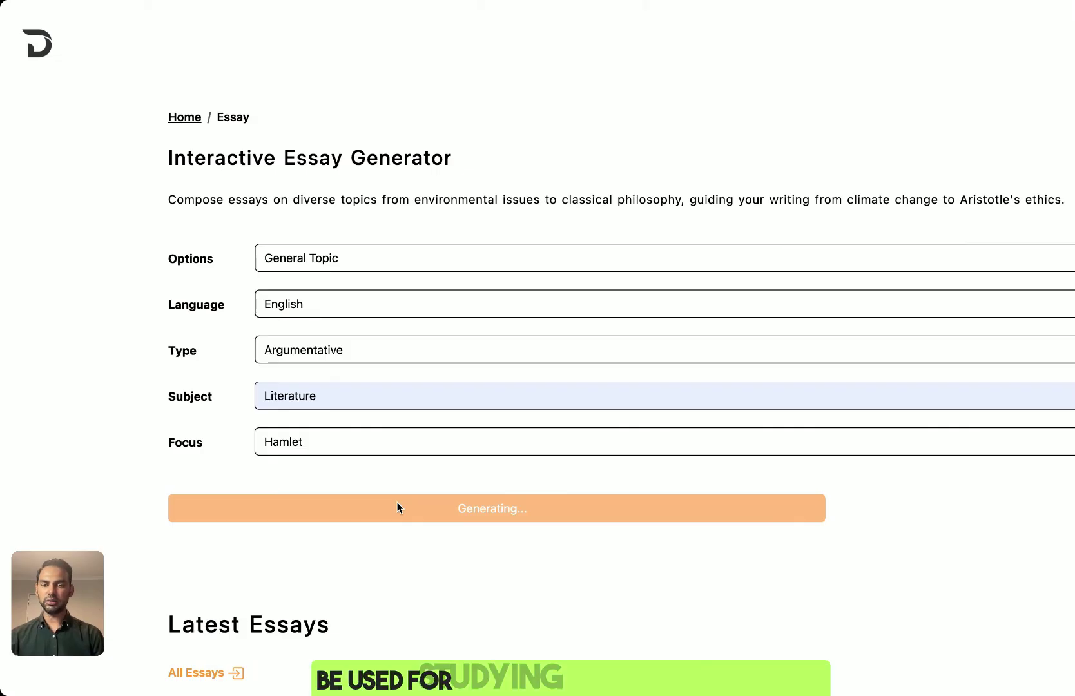
# Step: Scroll through the essay 'The Enduring Relevance of Shakespeare's Hamlet' and back up
pyautogui.scroll(-7, 398, 505)
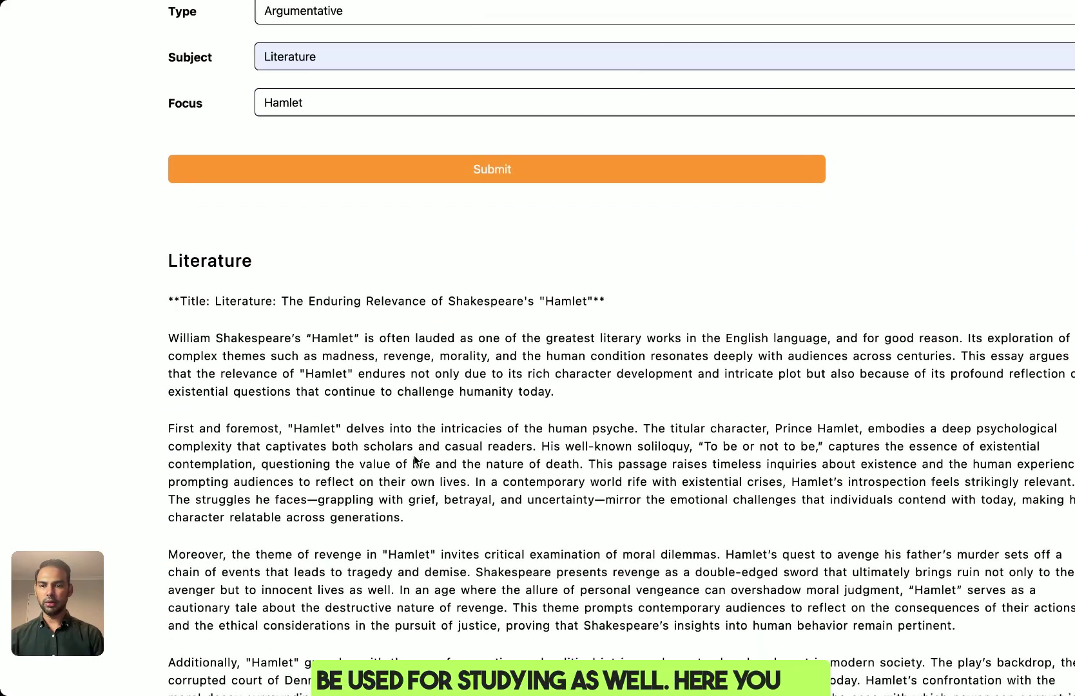
pyautogui.scroll(-7, 414, 454)
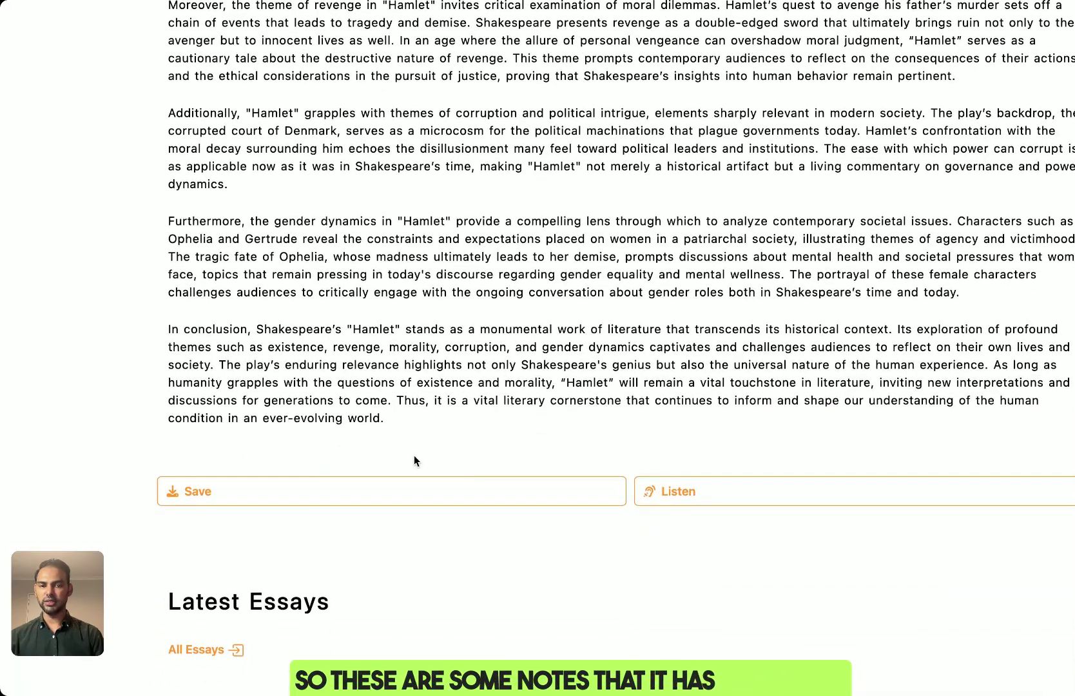
pyautogui.scroll(6, 414, 454)
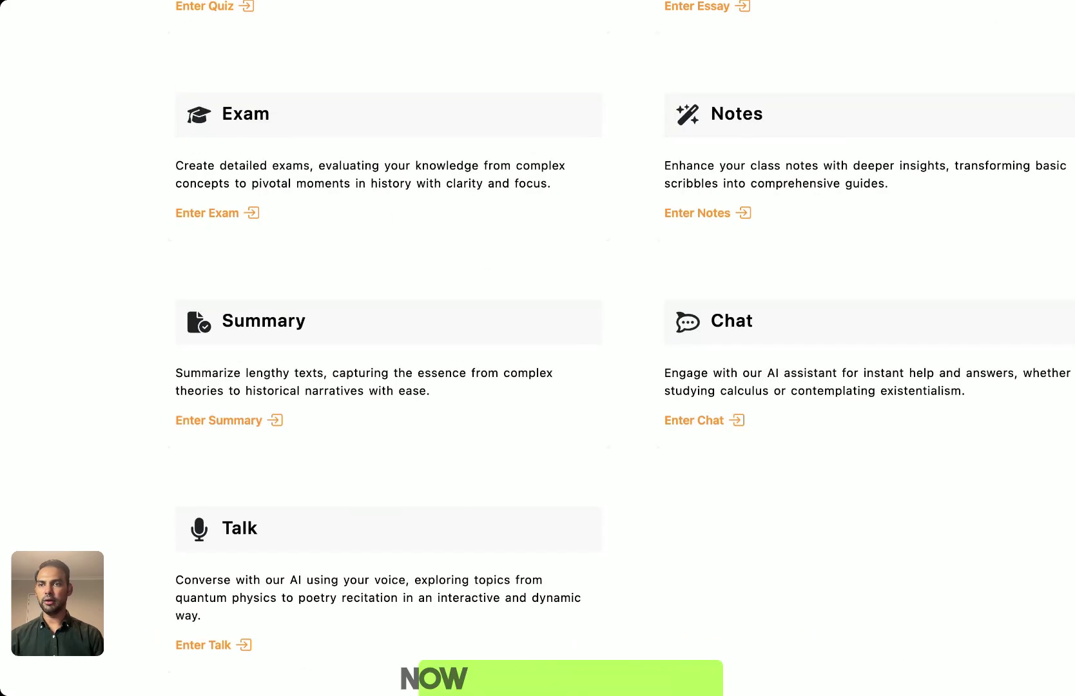
pyautogui.scroll(4, 283, 241)
# Step: Request a Medium-difficulty exam with subject Gelography and focus Climate Change
pyautogui.scroll(-2, 326, 317)
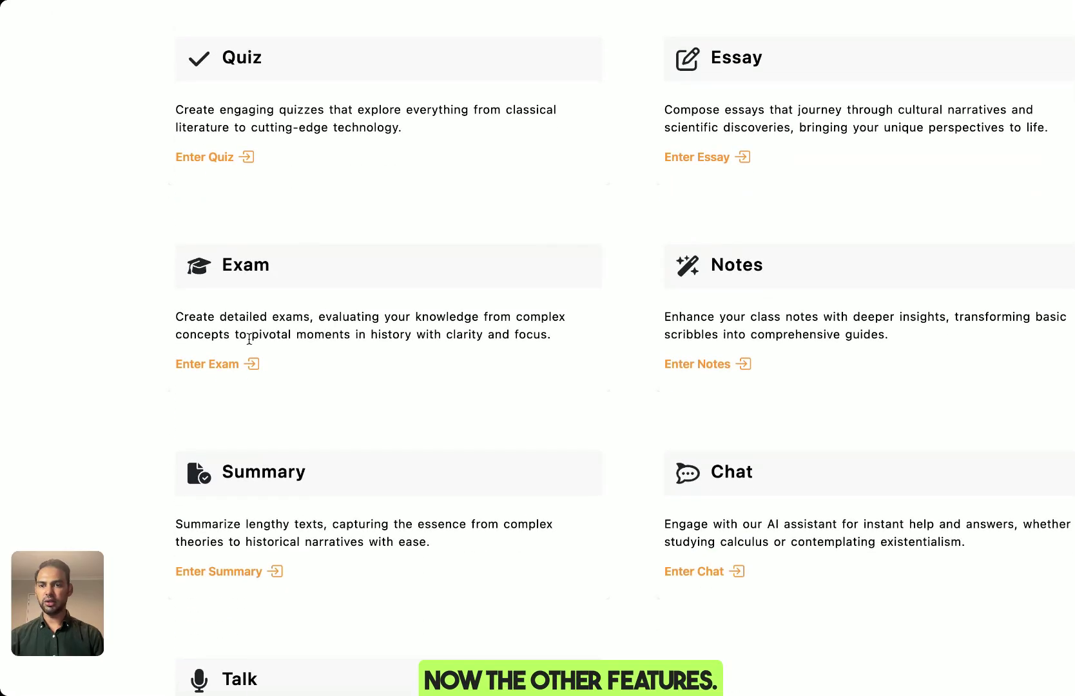
pyautogui.click(230, 366)
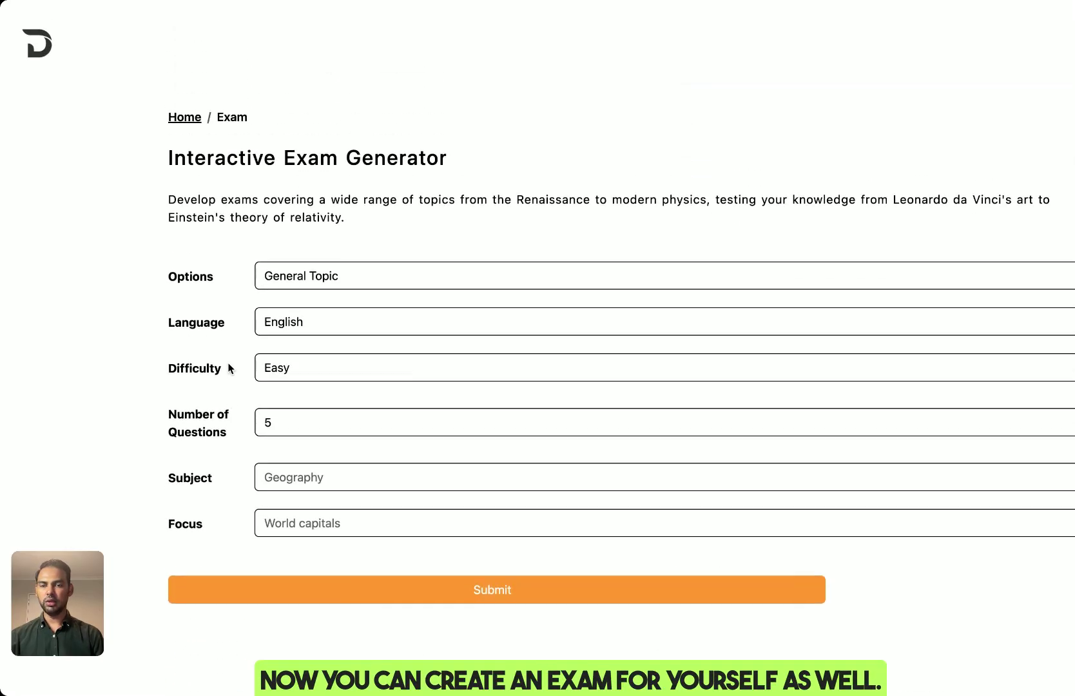
pyautogui.click(329, 474)
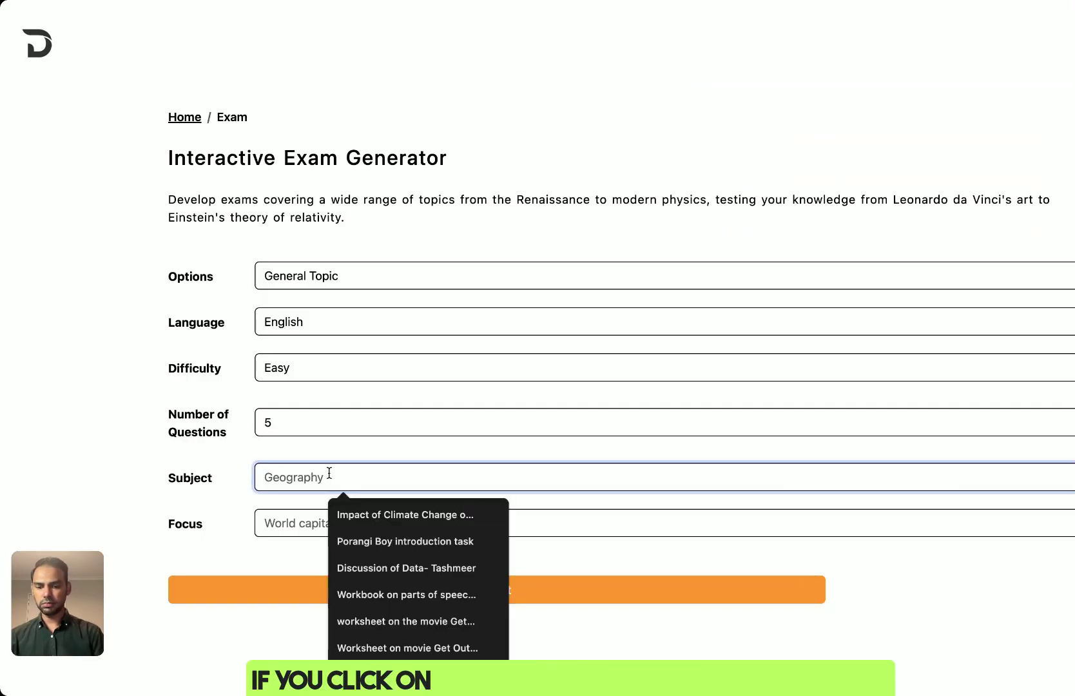
pyautogui.write('Gelography')
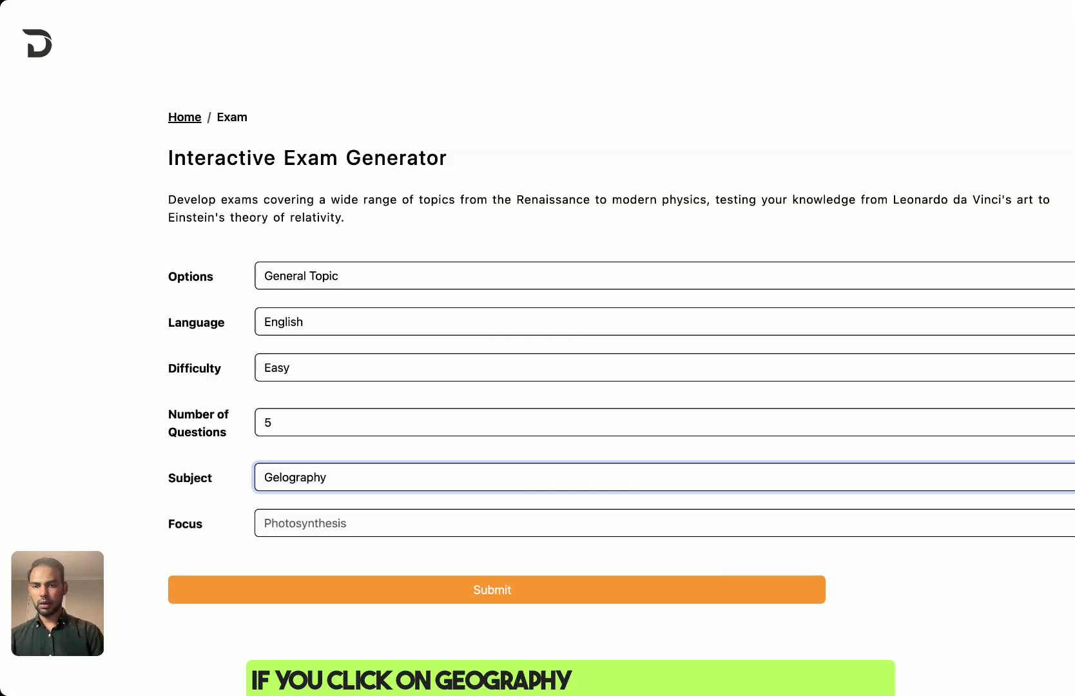
pyautogui.click(339, 523)
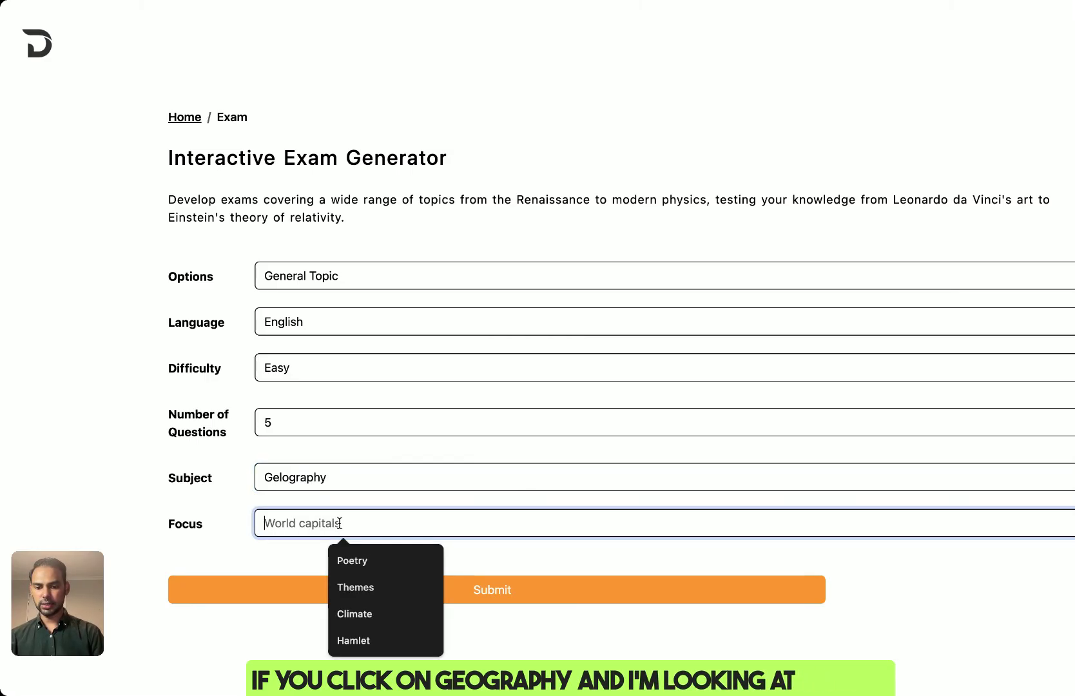
pyautogui.write('Climate Change')
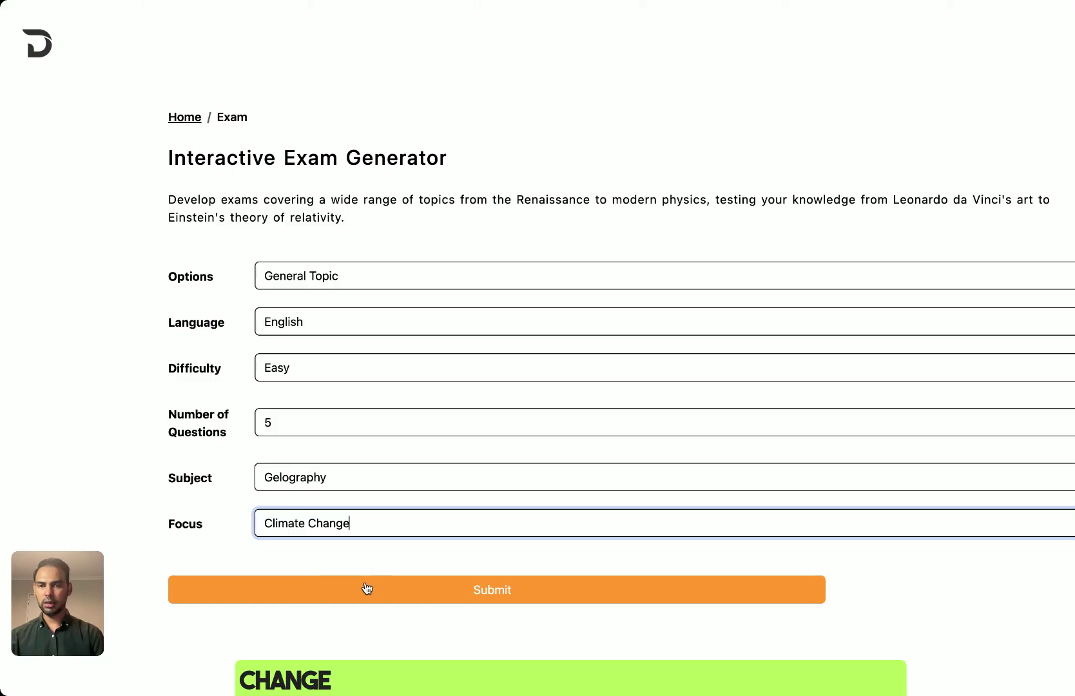
pyautogui.click(413, 376)
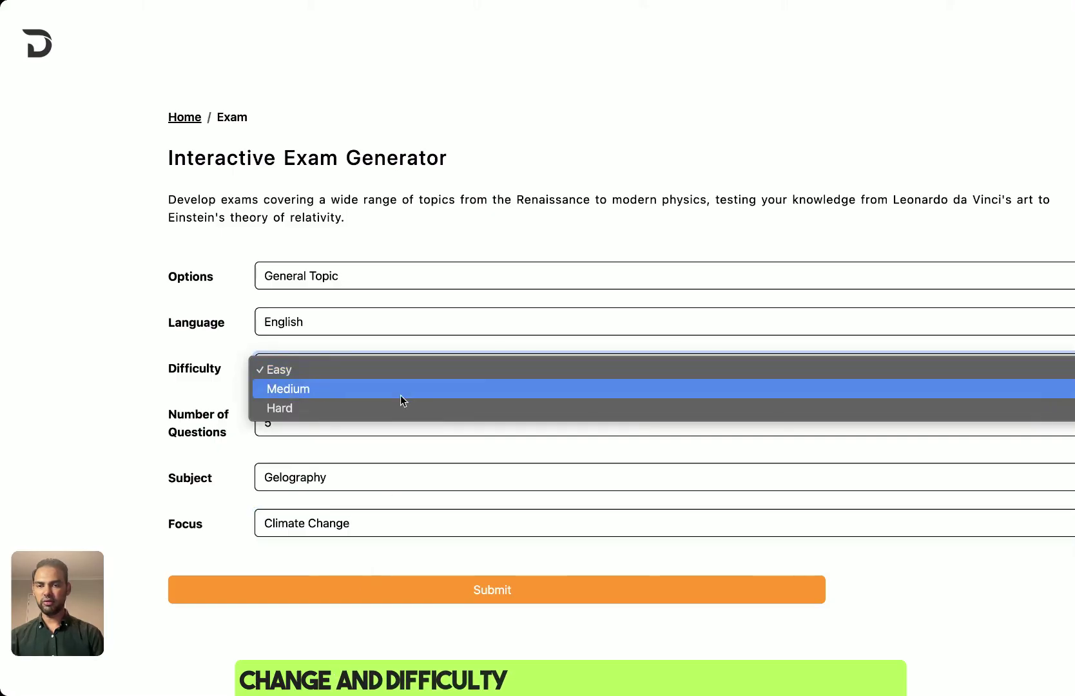
pyautogui.click(400, 395)
pyautogui.click(386, 602)
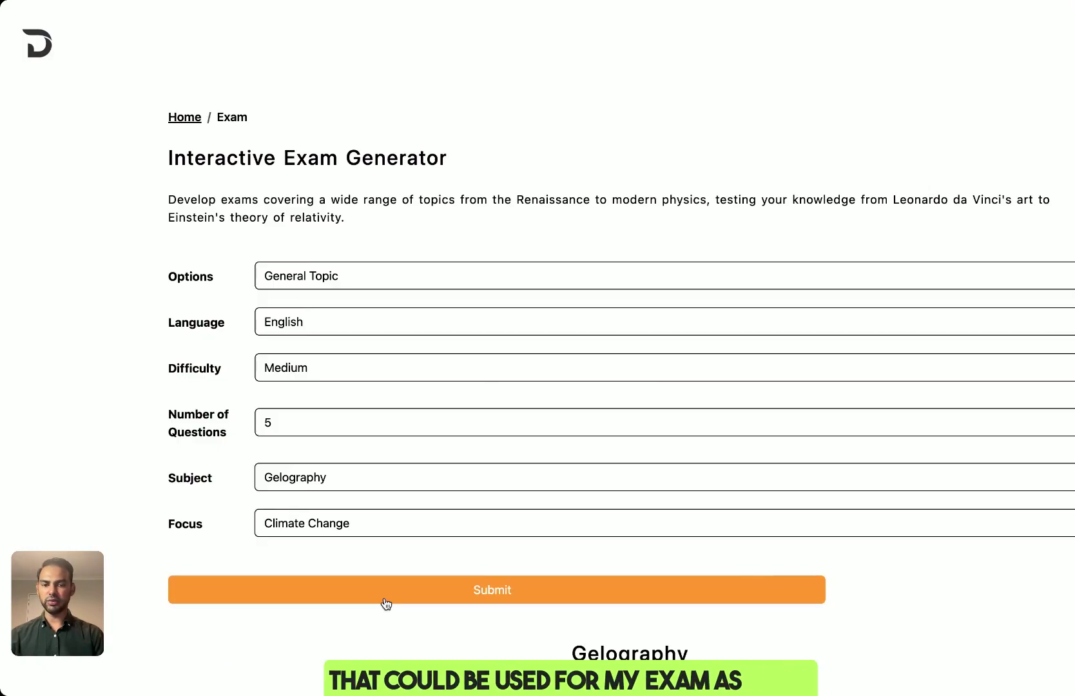
# Step: Scroll through the generated five-question climate exam and the feature cards
pyautogui.scroll(-4, 384, 604)
pyautogui.scroll(-5, 383, 599)
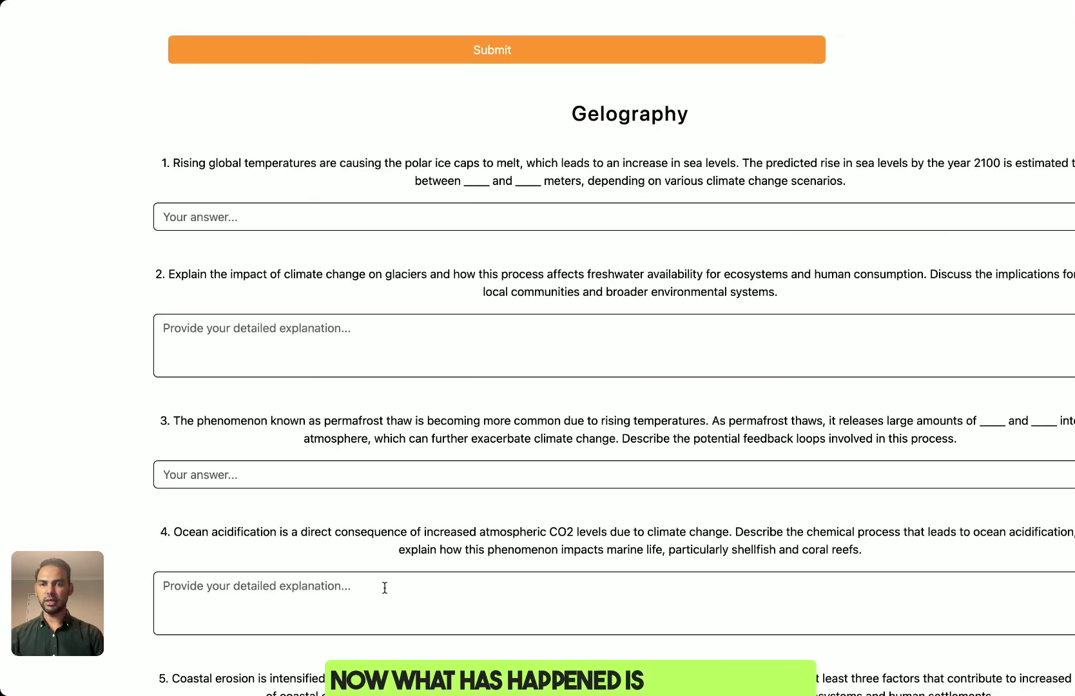
pyautogui.scroll(-1, 394, 557)
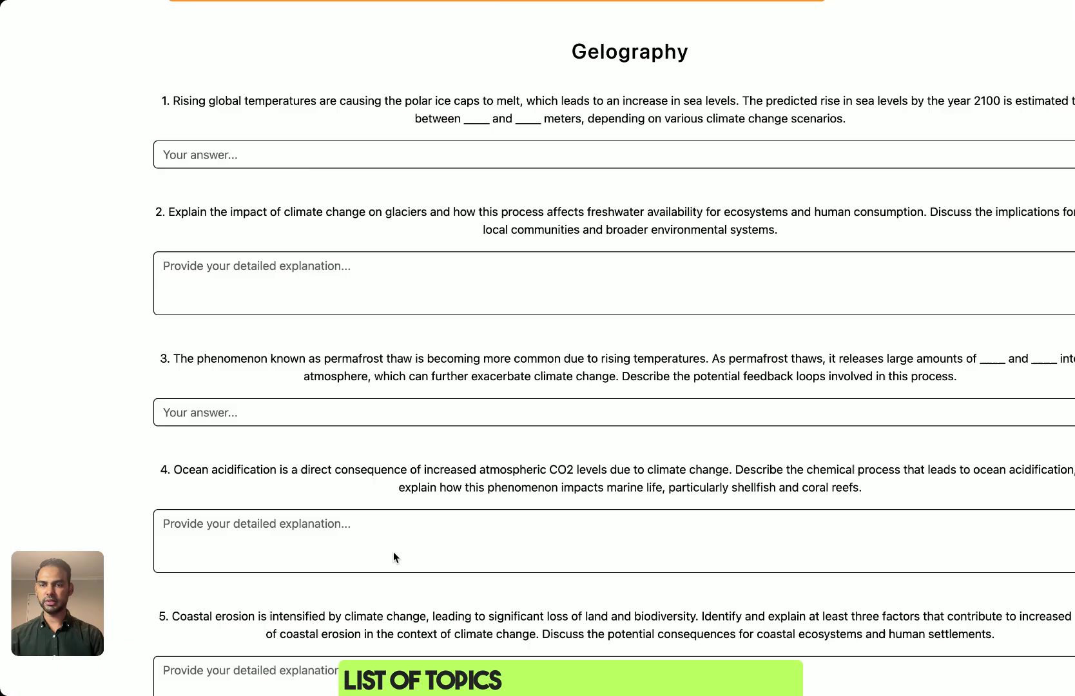
pyautogui.scroll(-3, 394, 554)
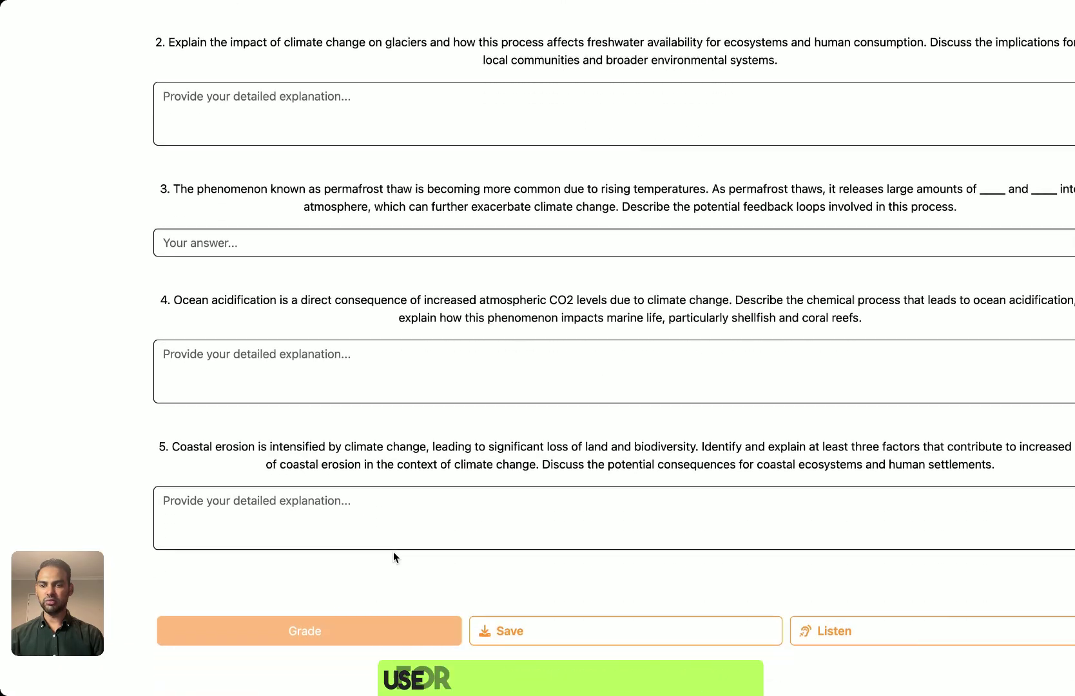
pyautogui.scroll(-2, 393, 553)
pyautogui.scroll(15, 393, 552)
pyautogui.scroll(-12, 393, 552)
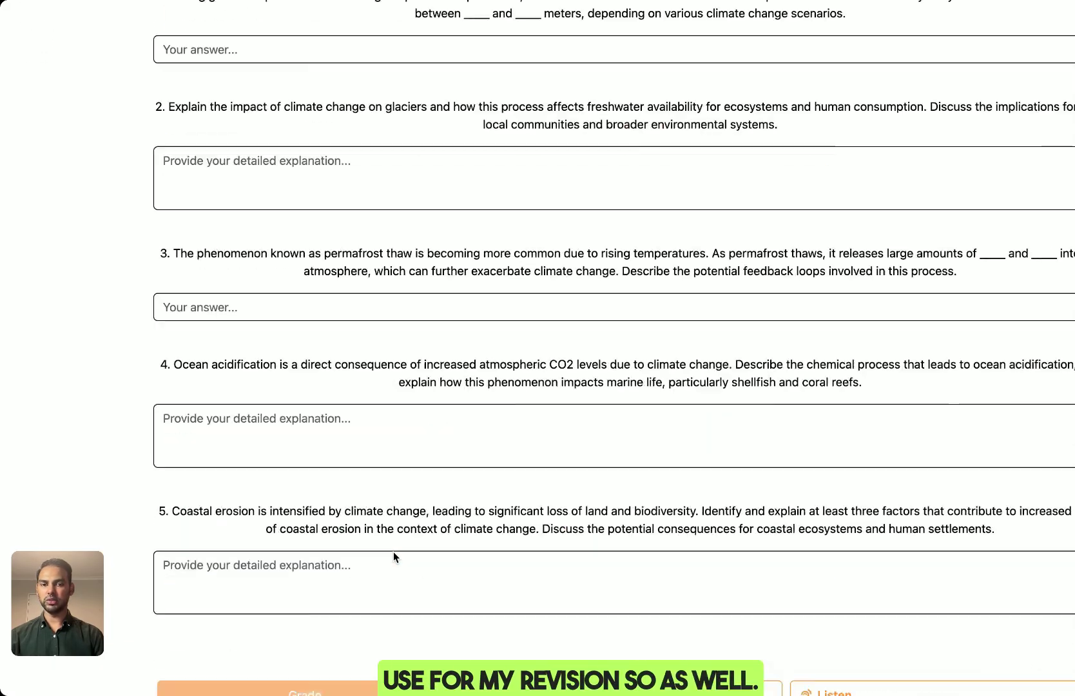
pyautogui.scroll(-4, 392, 558)
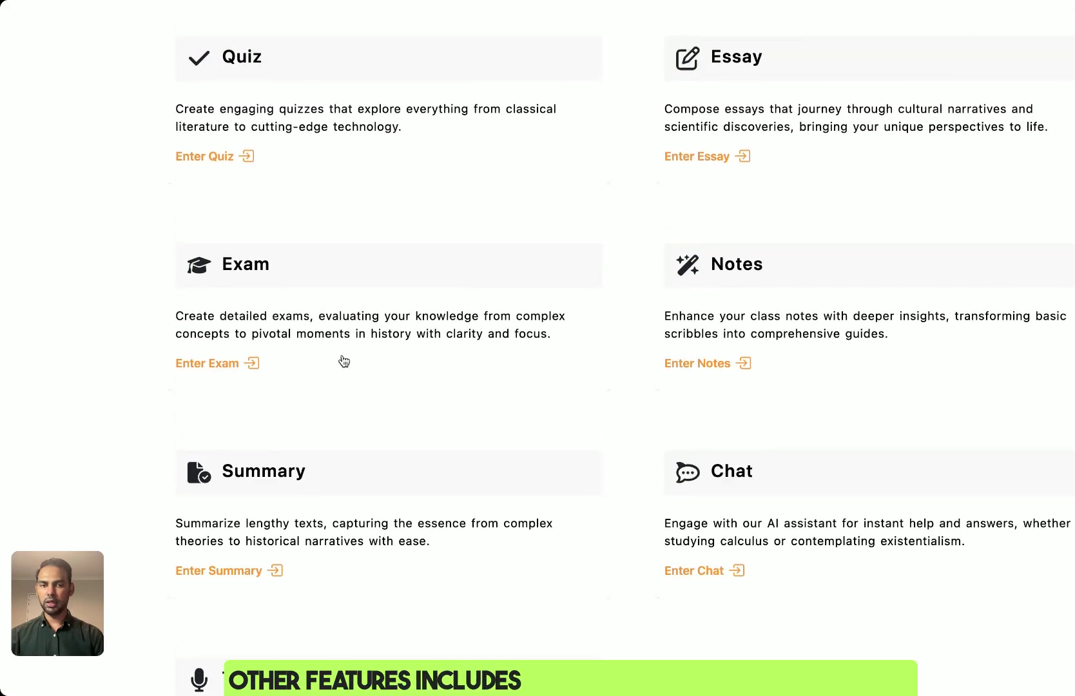
pyautogui.scroll(-2, 344, 362)
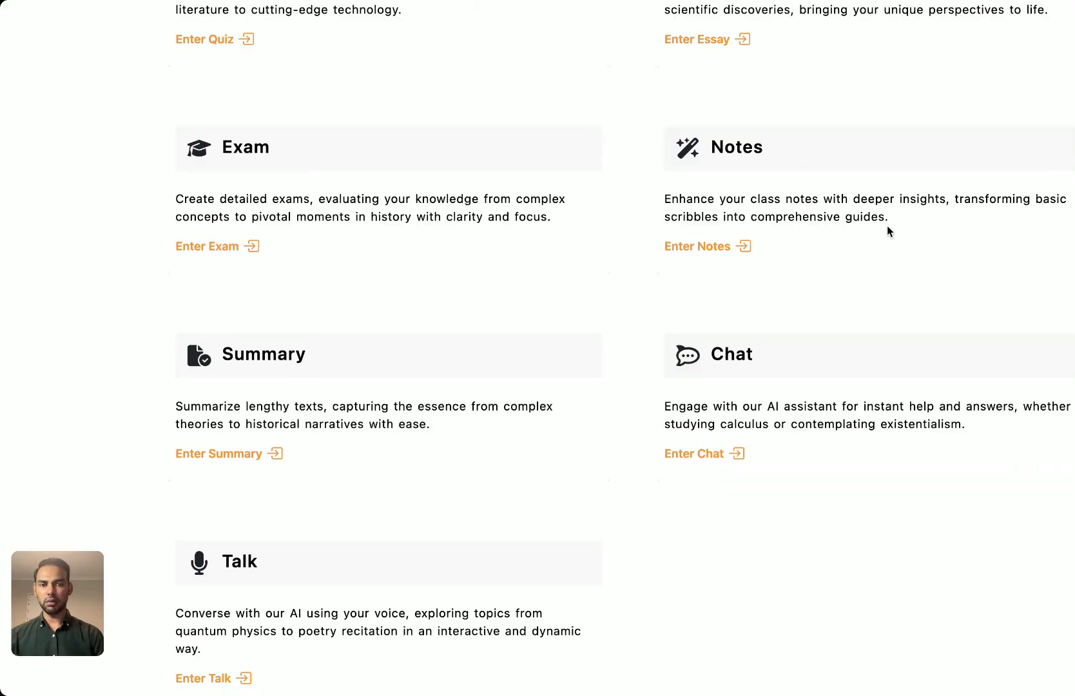
pyautogui.scroll(-1, 888, 226)
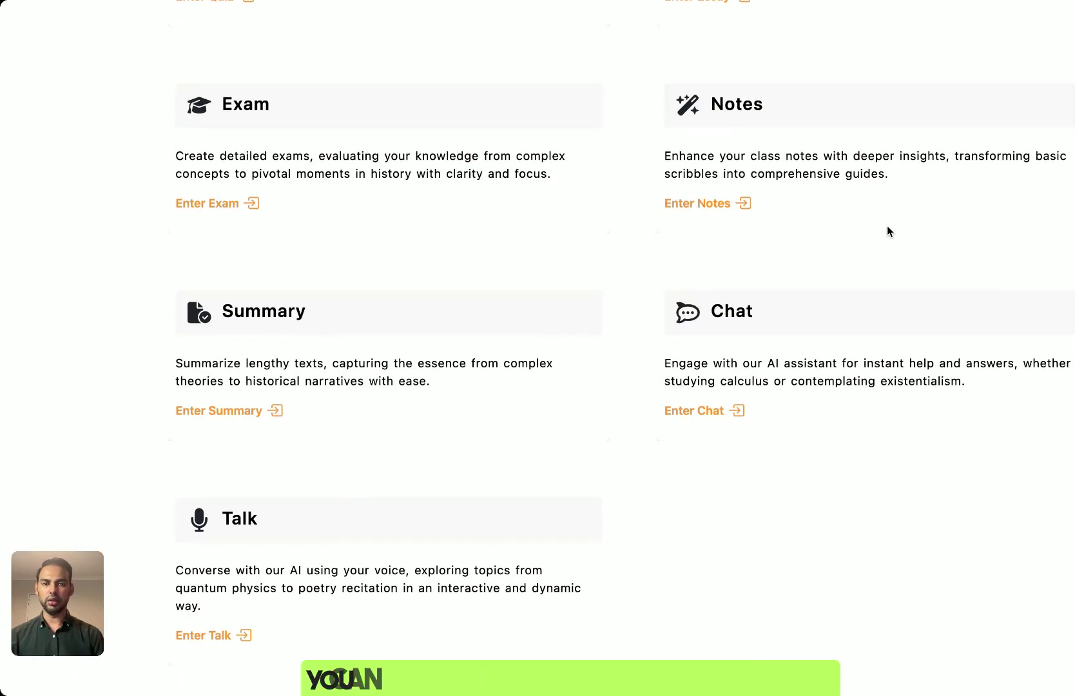
# Step: Enter the AI assistant chat, then return to the study feature cards
pyautogui.click(714, 420)
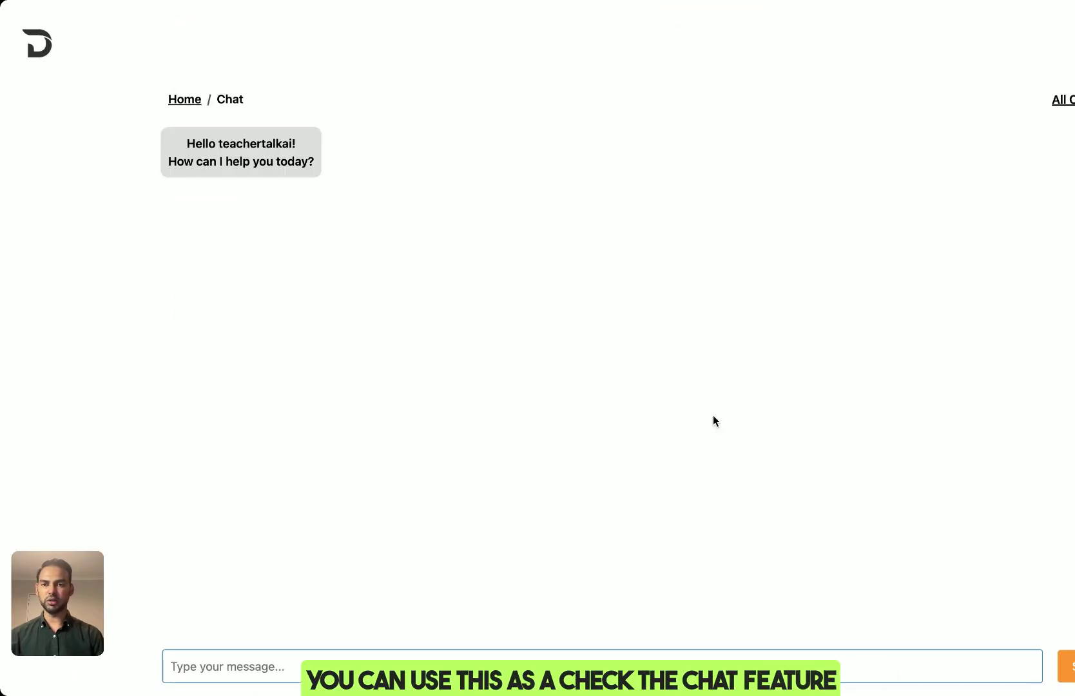
pyautogui.click(48, 12)
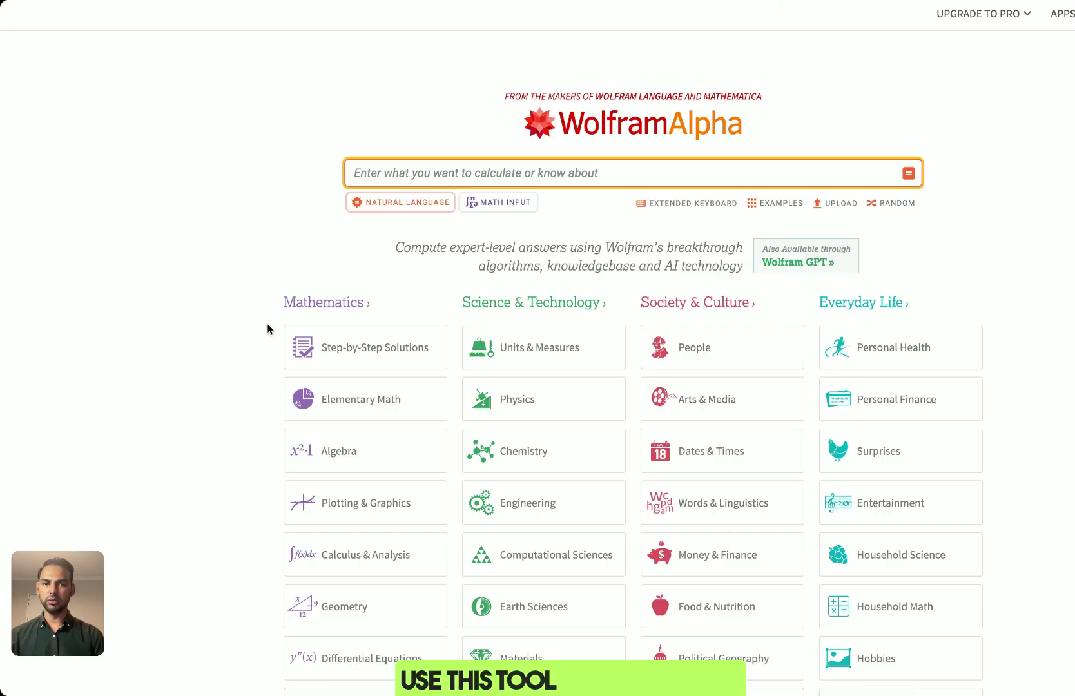
# Step: Solve x^2 + 4x + 6 = 0 from the Algebra examples (x = −2 ± i√2), then go back
pyautogui.scroll(-3, 268, 329)
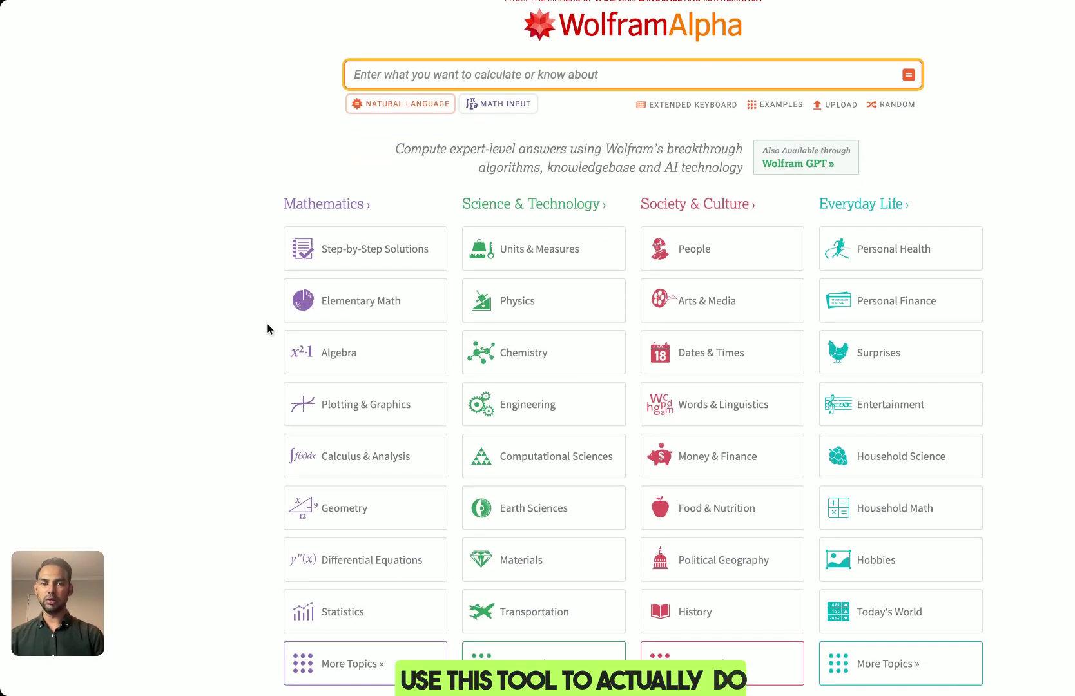
pyautogui.click(353, 375)
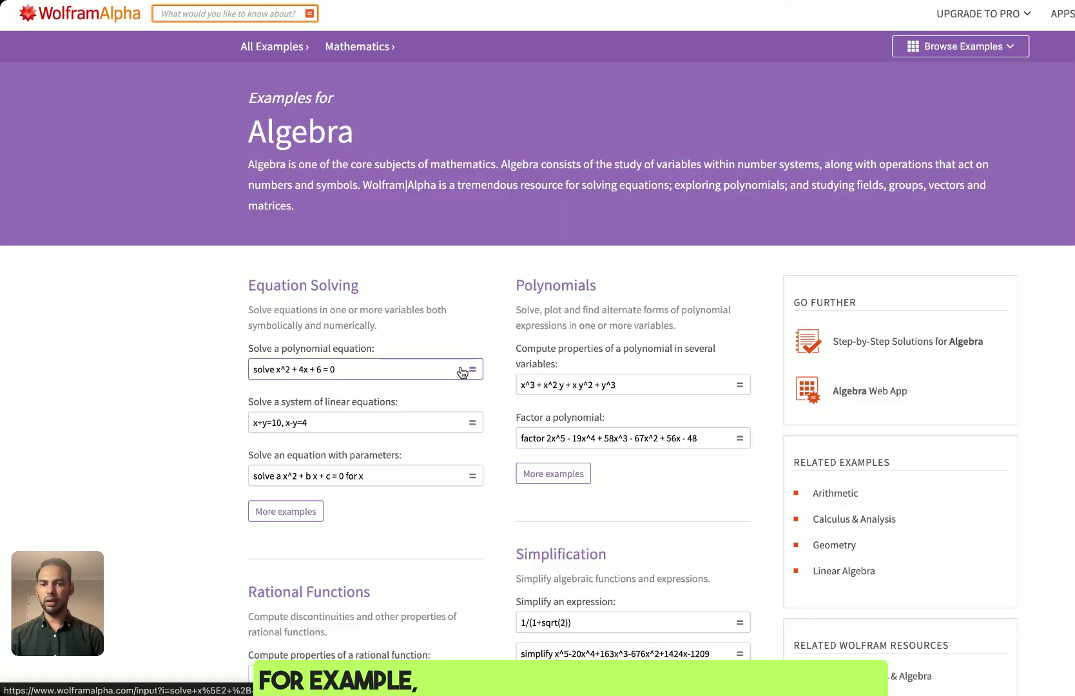
pyautogui.click(473, 369)
pyautogui.scroll(-5, 518, 377)
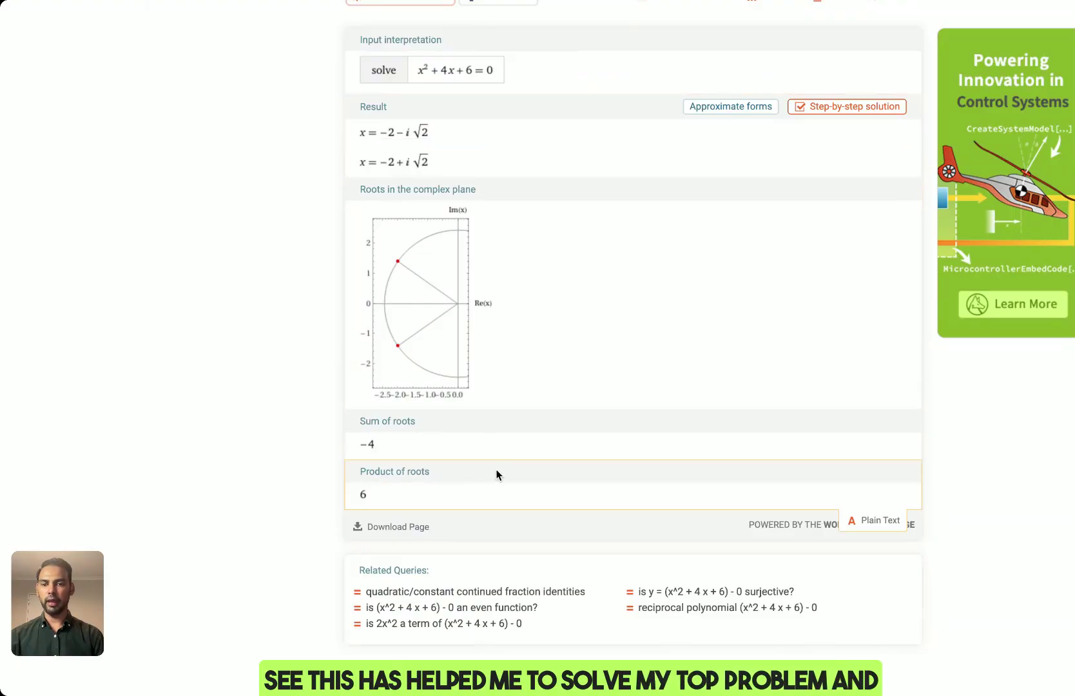
pyautogui.scroll(-2, 497, 473)
pyautogui.hotkey('alt', 'Left')
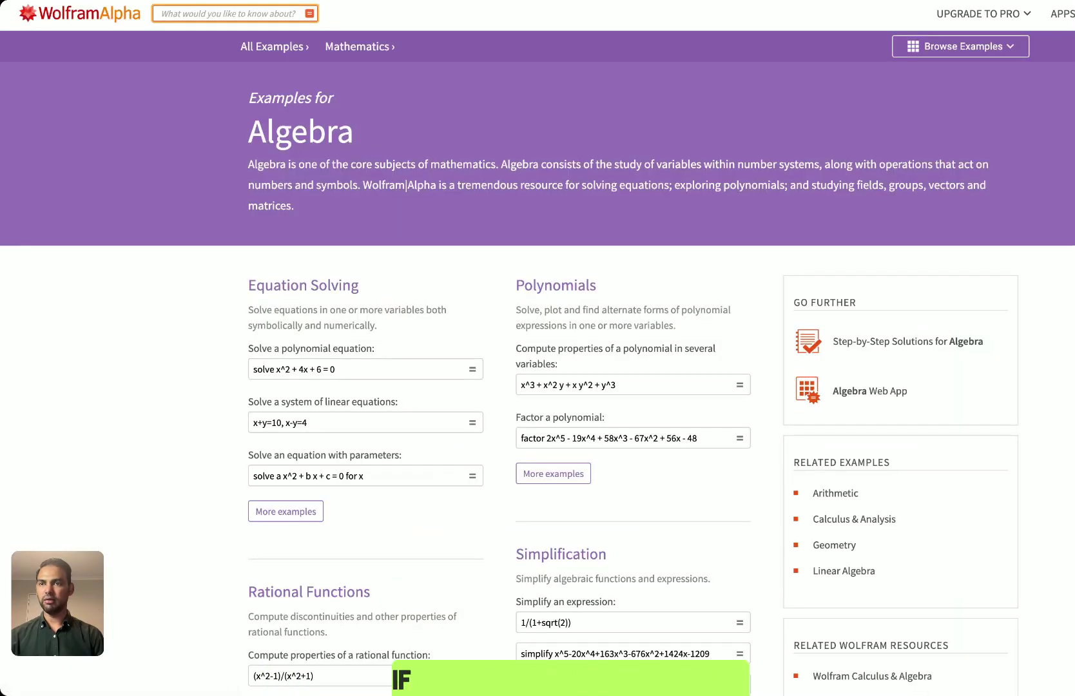
# Step: Compute payments for the $150,000, 6.5%, 30-year adjustable mortgage example ($948 initially)
pyautogui.hotkey('alt', 'Left')
pyautogui.scroll(-2, 559, 511)
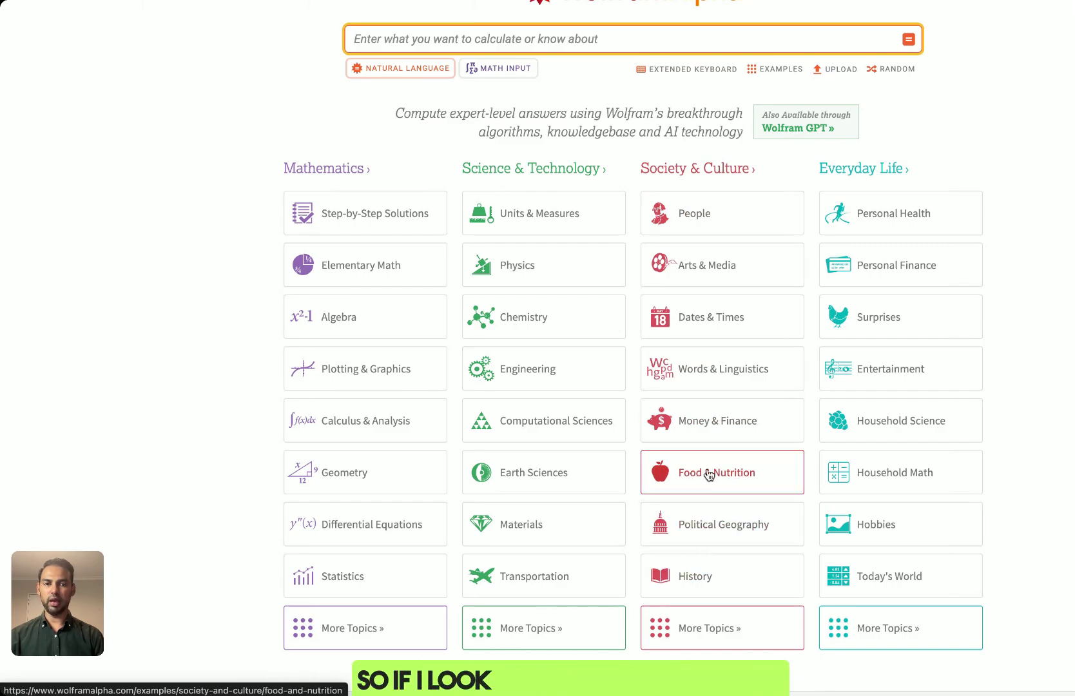
pyautogui.click(711, 436)
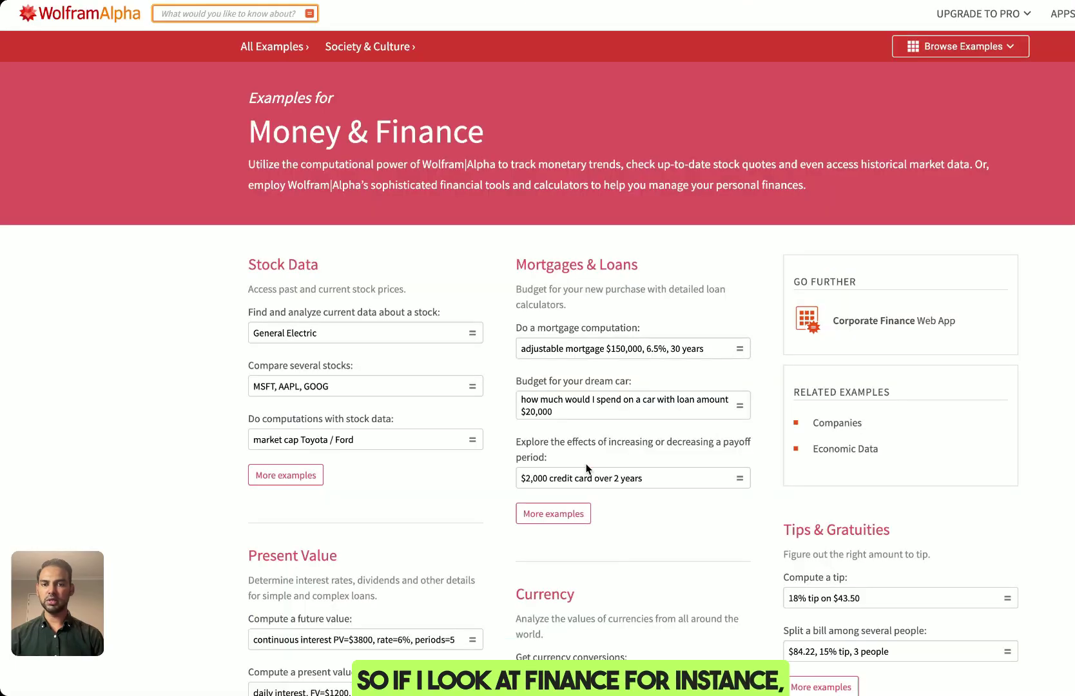
pyautogui.scroll(-3, 585, 468)
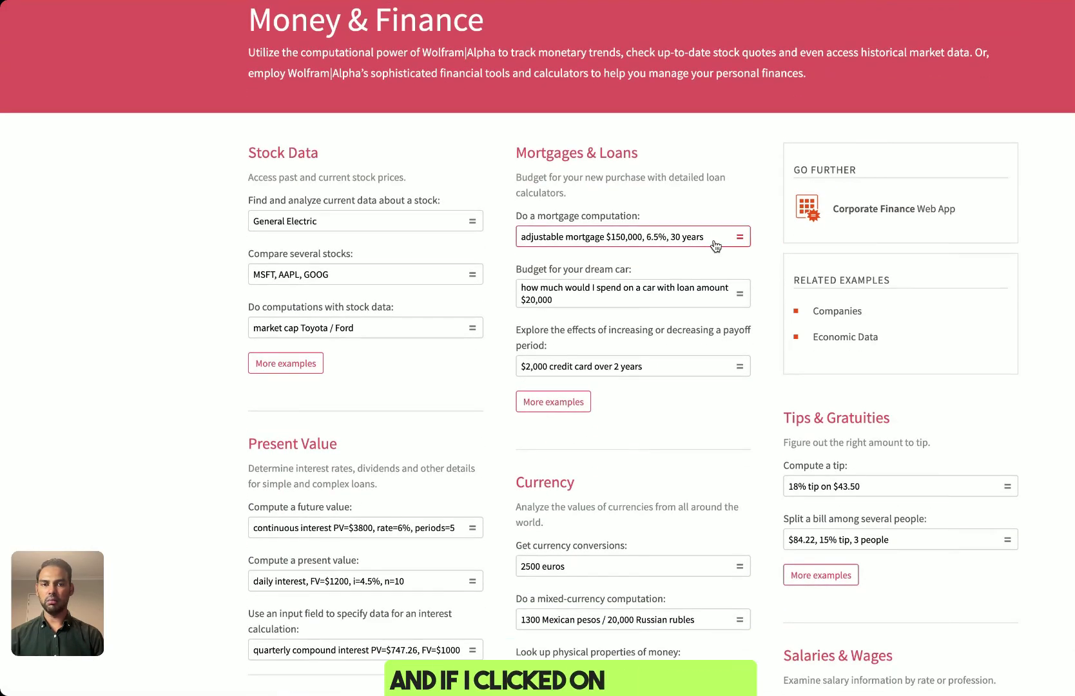
pyautogui.click(715, 245)
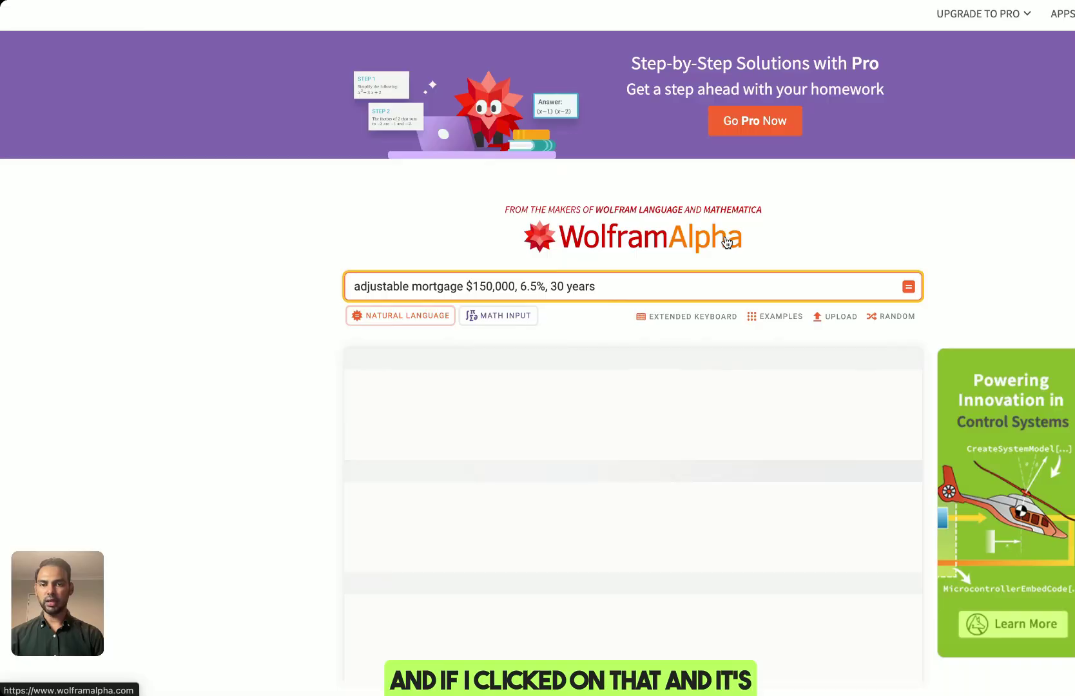
pyautogui.scroll(-3, 726, 241)
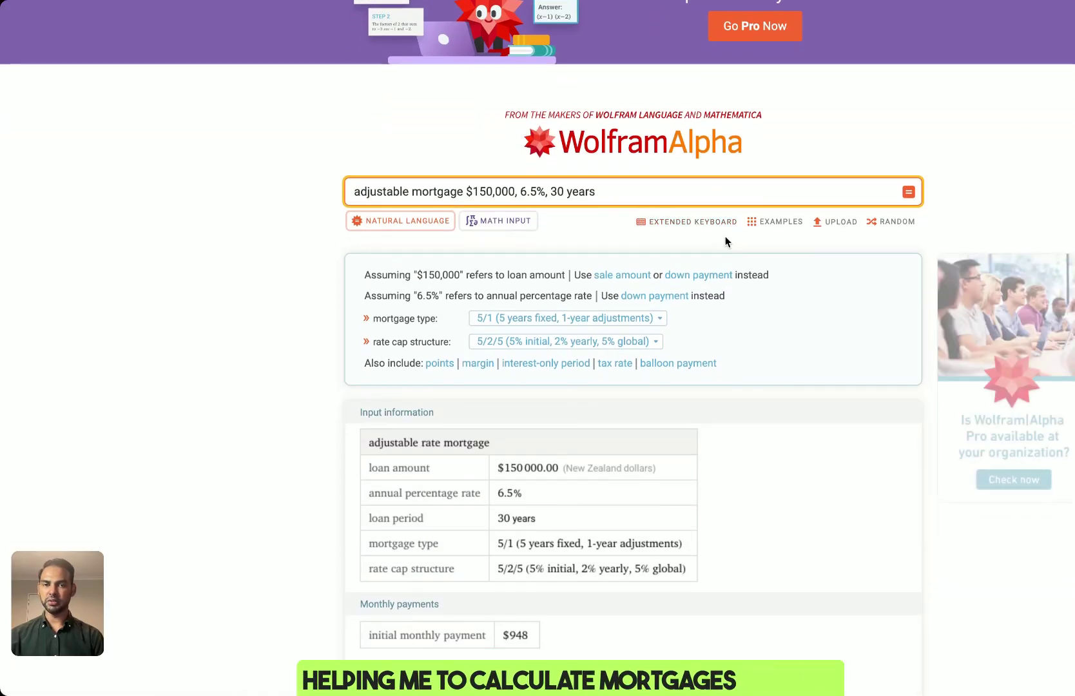
pyautogui.scroll(-3, 724, 242)
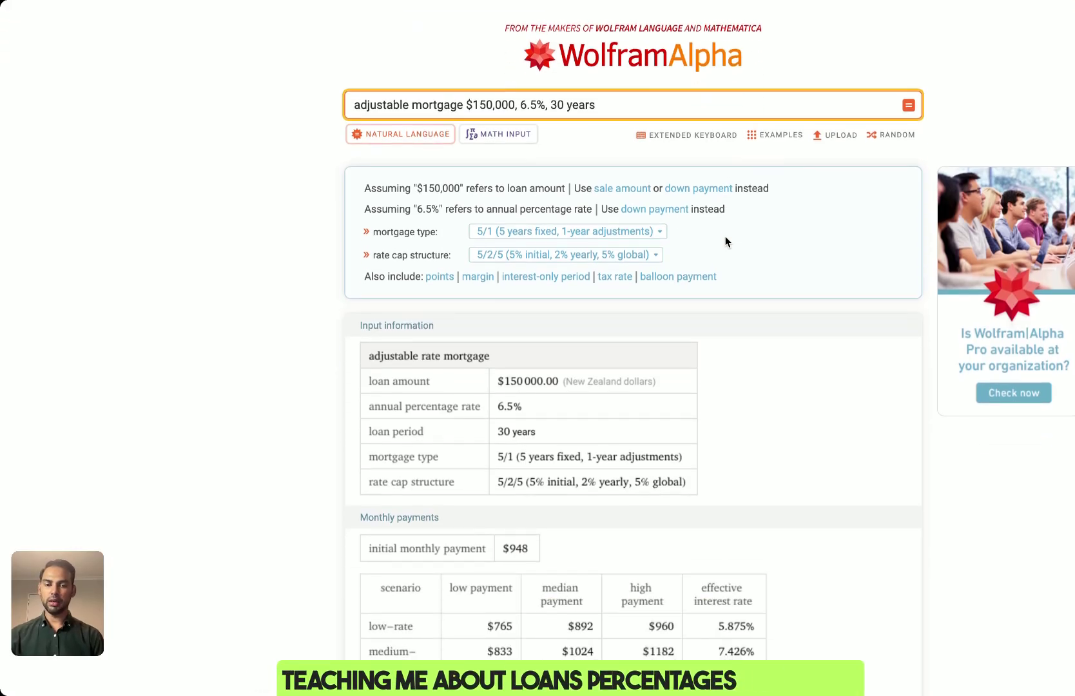
pyautogui.scroll(-6, 725, 242)
pyautogui.scroll(7, 725, 242)
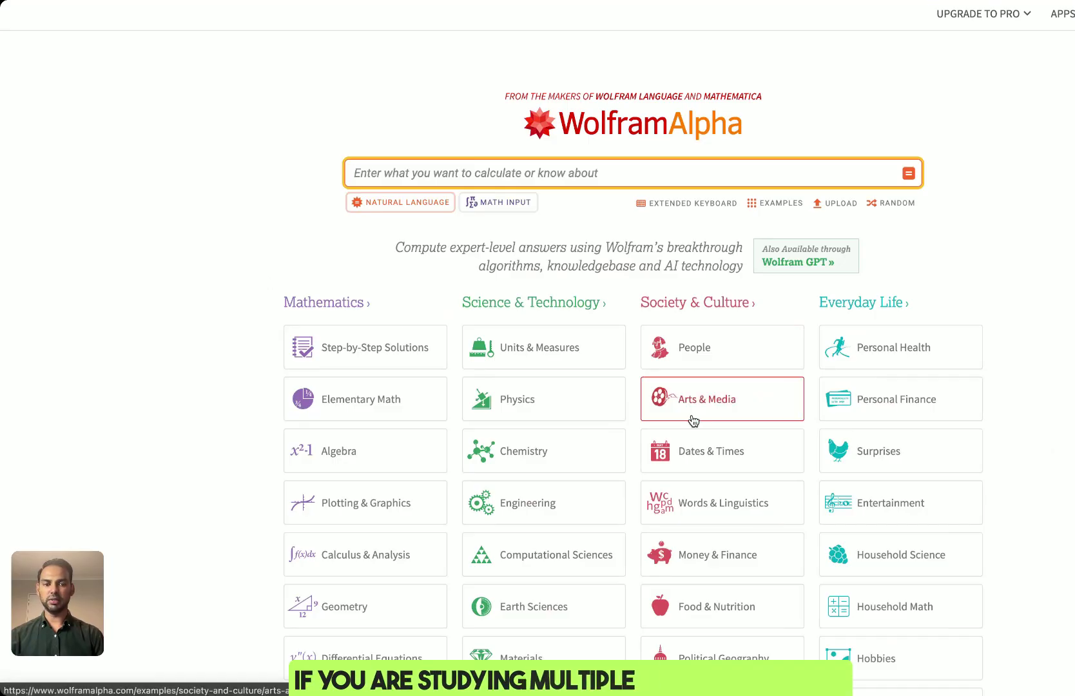
# Step: Look up the President of Poland from the Today's World examples, then go back
pyautogui.scroll(-2, 693, 406)
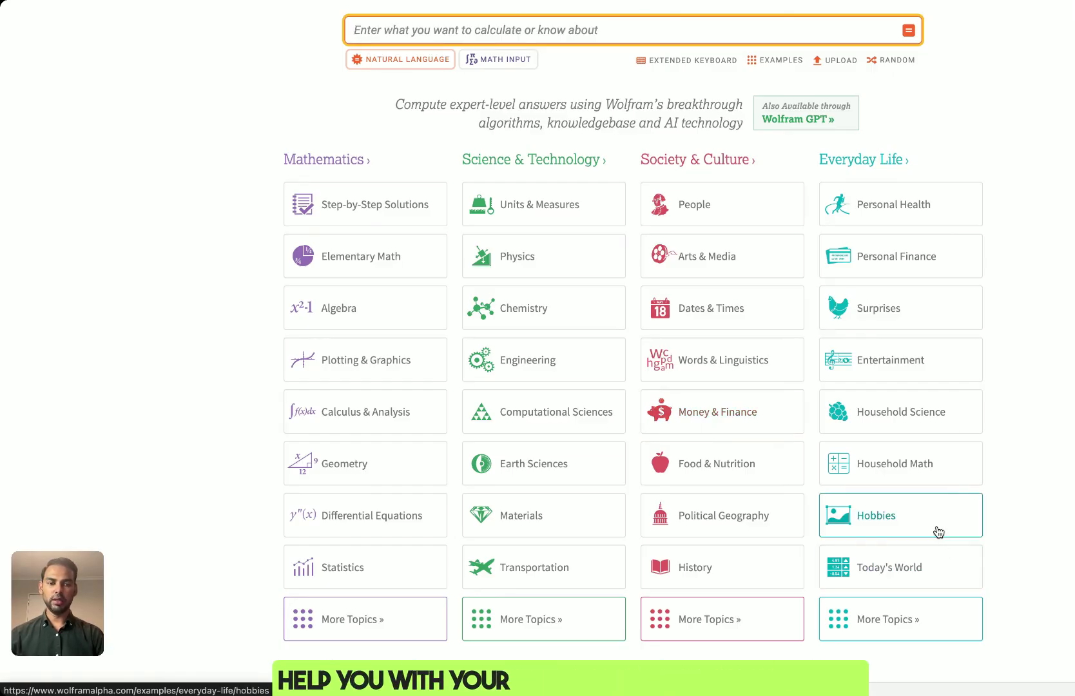
pyautogui.click(925, 568)
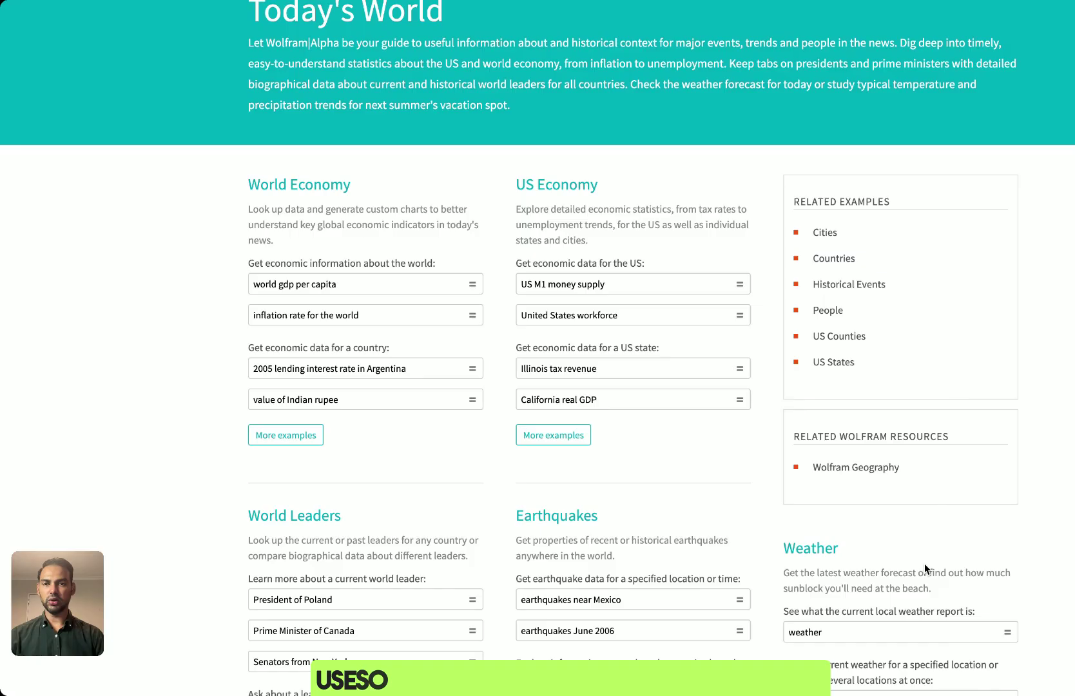
pyautogui.scroll(-3, 902, 516)
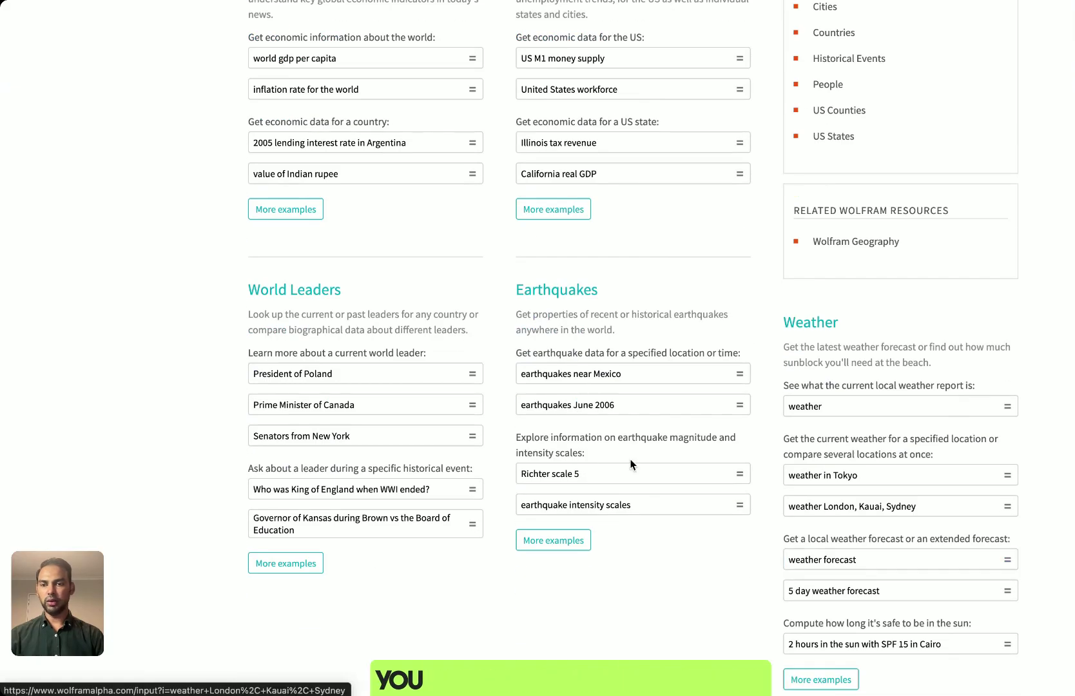
pyautogui.click(465, 381)
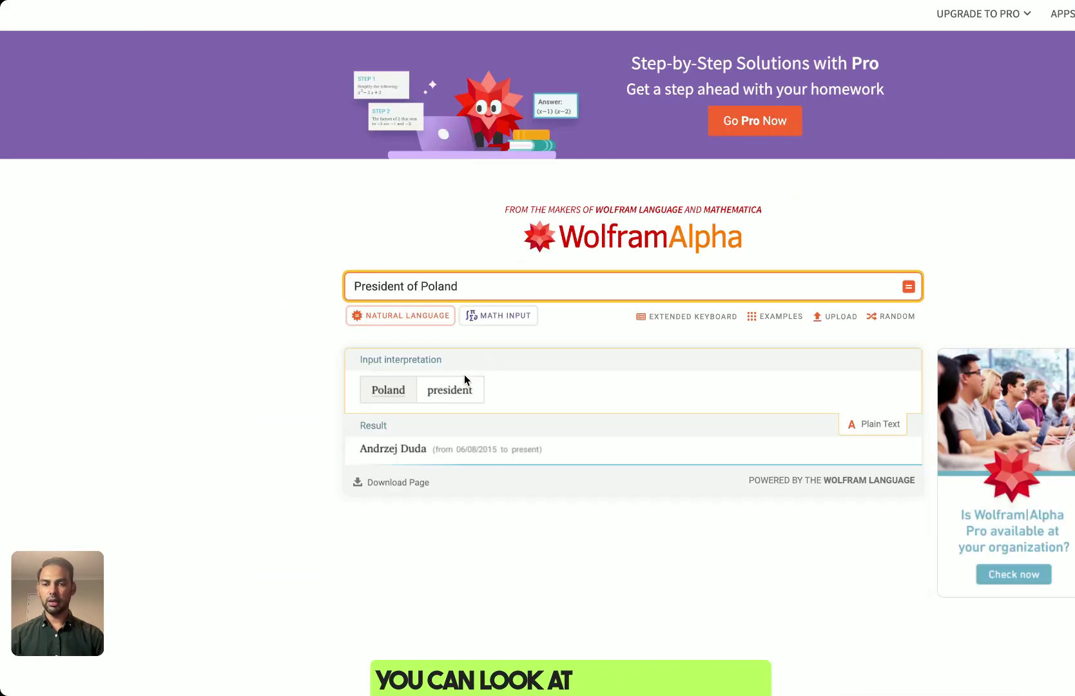
pyautogui.scroll(-5, 465, 375)
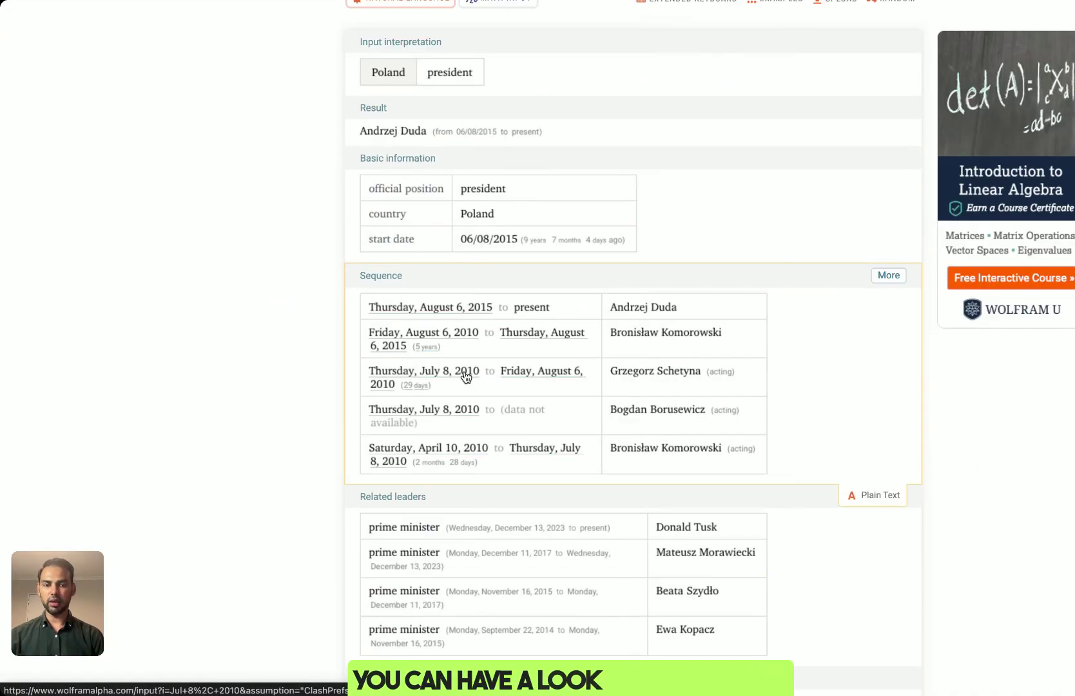
pyautogui.scroll(-1, 465, 370)
pyautogui.hotkey('alt', 'Left')
pyautogui.scroll(-7, 284, 412)
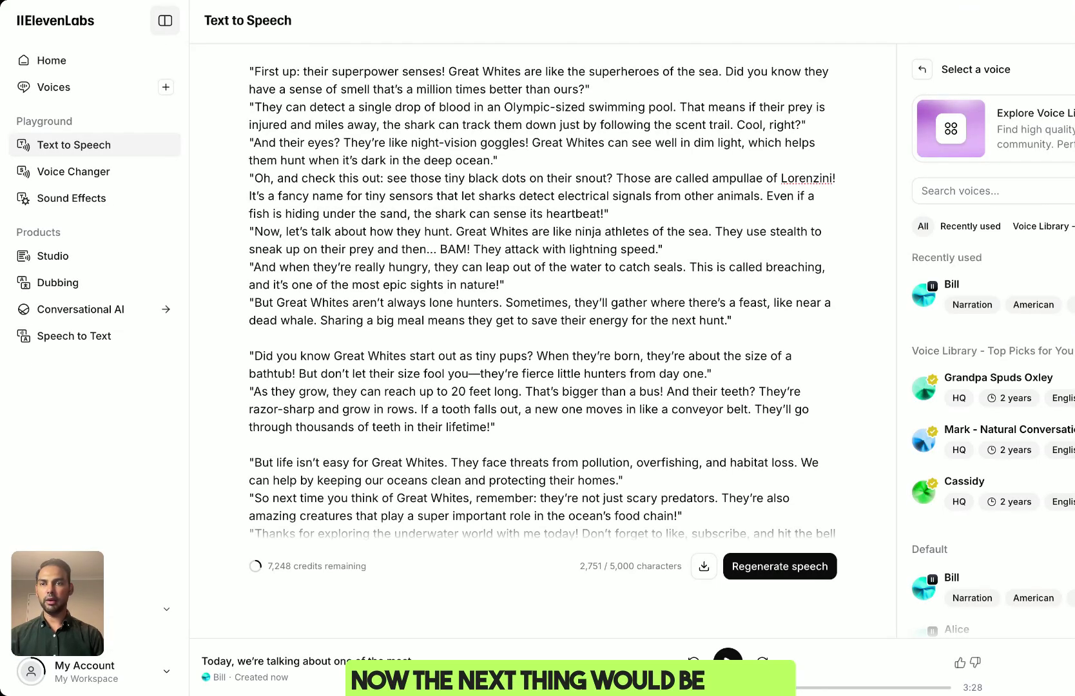
# Step: Scroll through the great white shark script and the voice list
pyautogui.scroll(3, 460, 243)
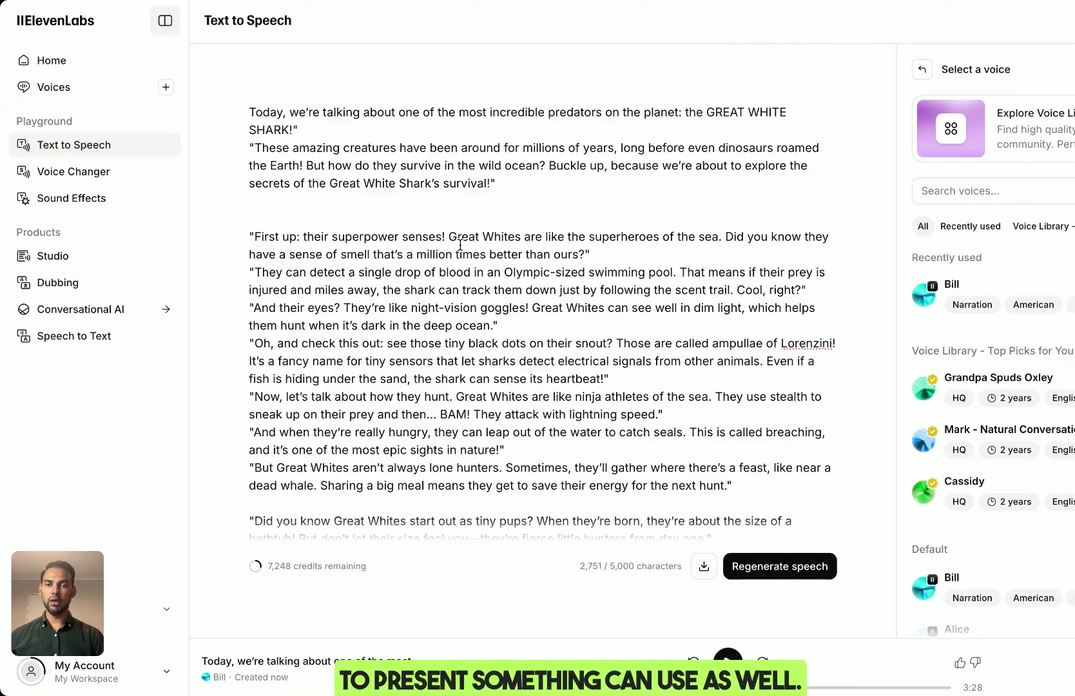
pyautogui.scroll(-5, 461, 245)
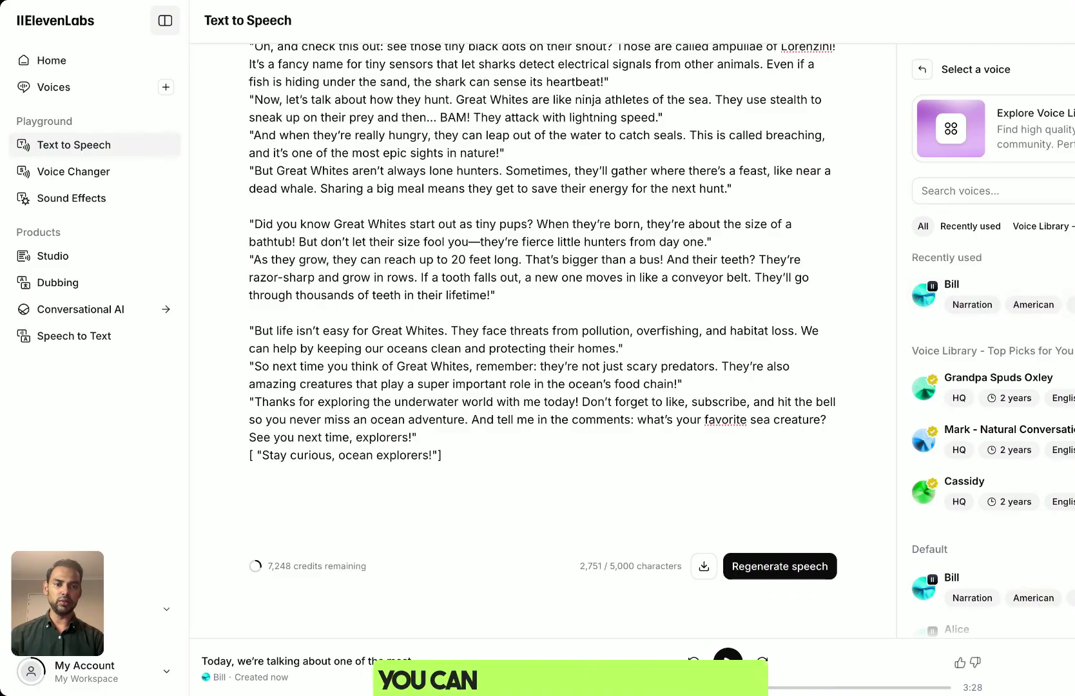
pyautogui.scroll(-3, 986, 328)
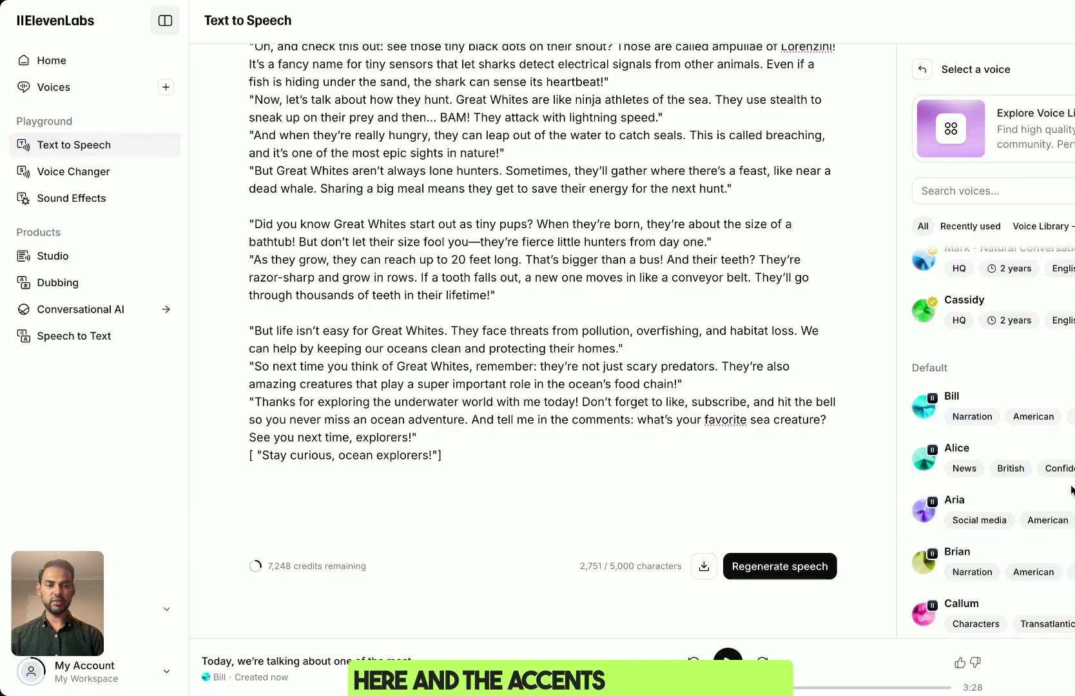
pyautogui.scroll(3, 1058, 575)
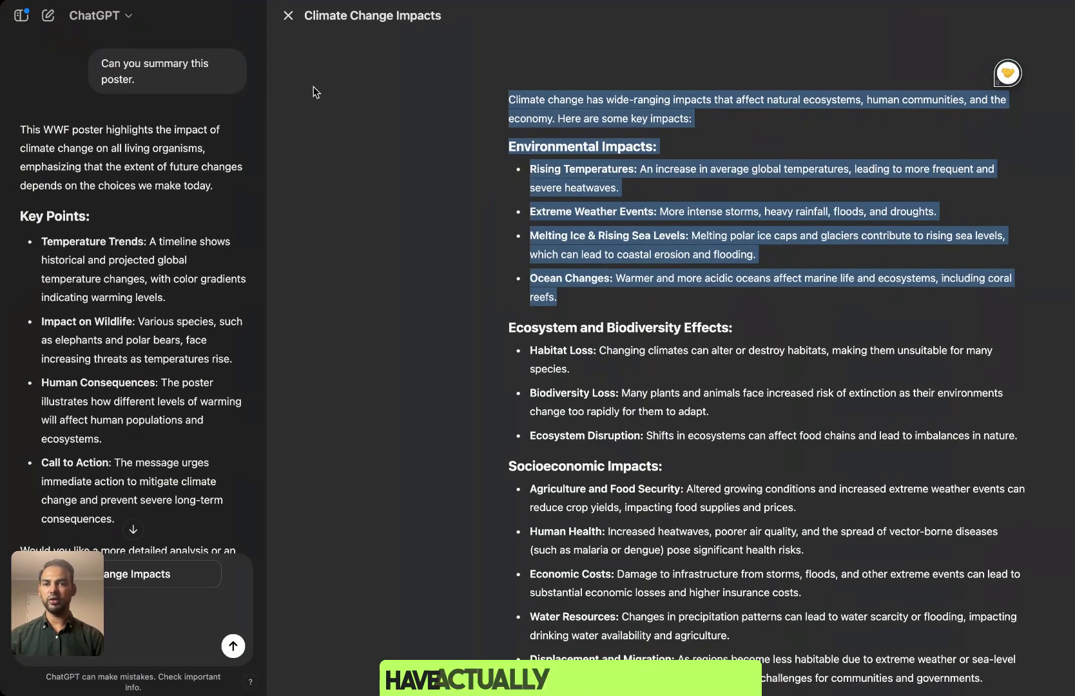
# Step: Close the side canvas, review the poster conversation, and show the model options
pyautogui.click(288, 17)
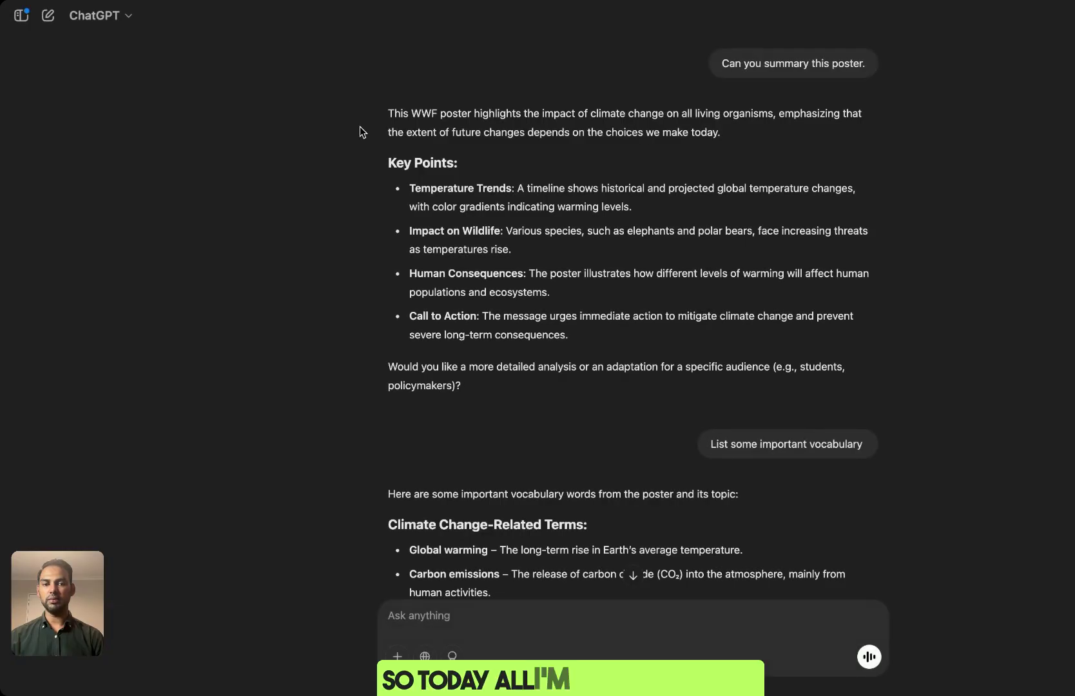
pyautogui.scroll(8, 387, 155)
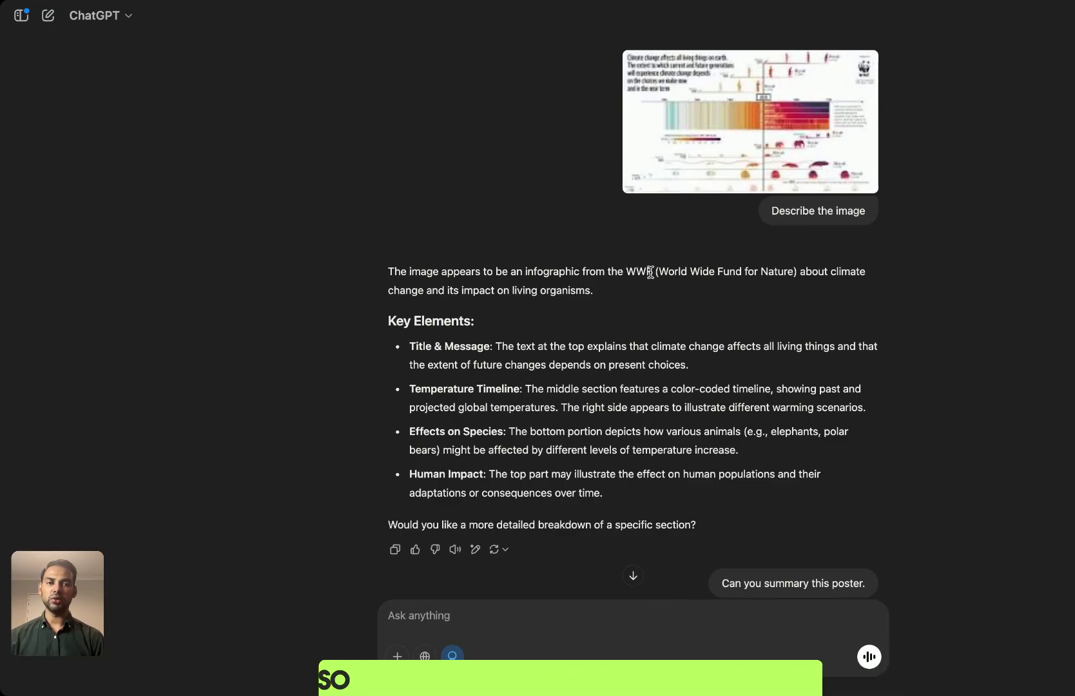
pyautogui.scroll(-8, 669, 296)
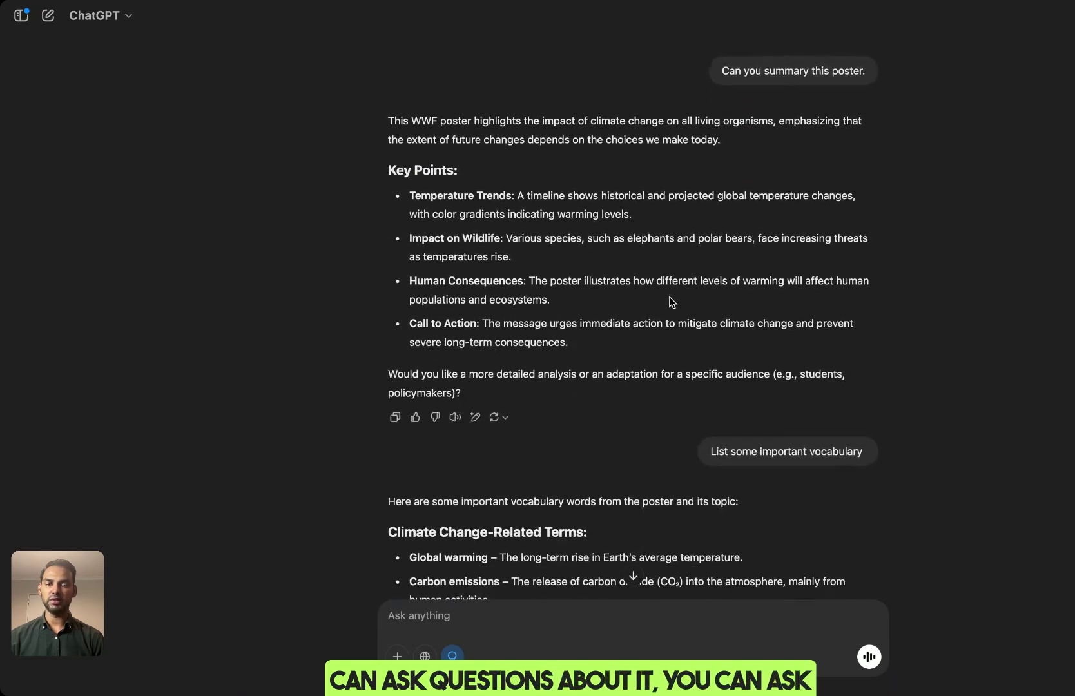
pyautogui.scroll(-5, 669, 296)
pyautogui.scroll(-3, 669, 297)
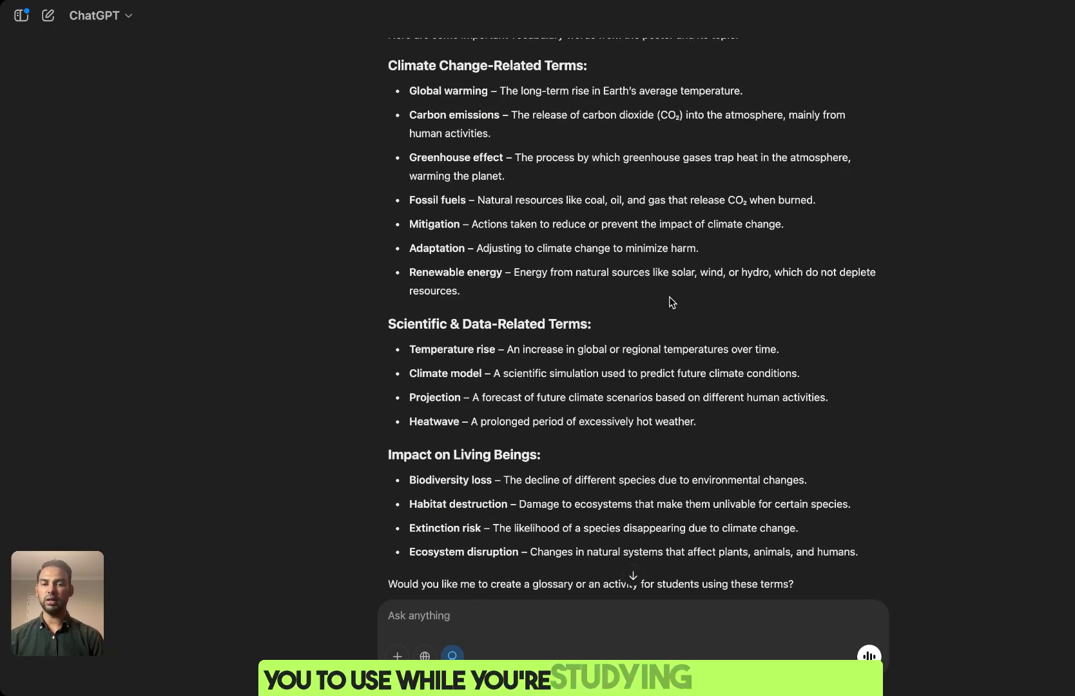
pyautogui.scroll(-4, 669, 301)
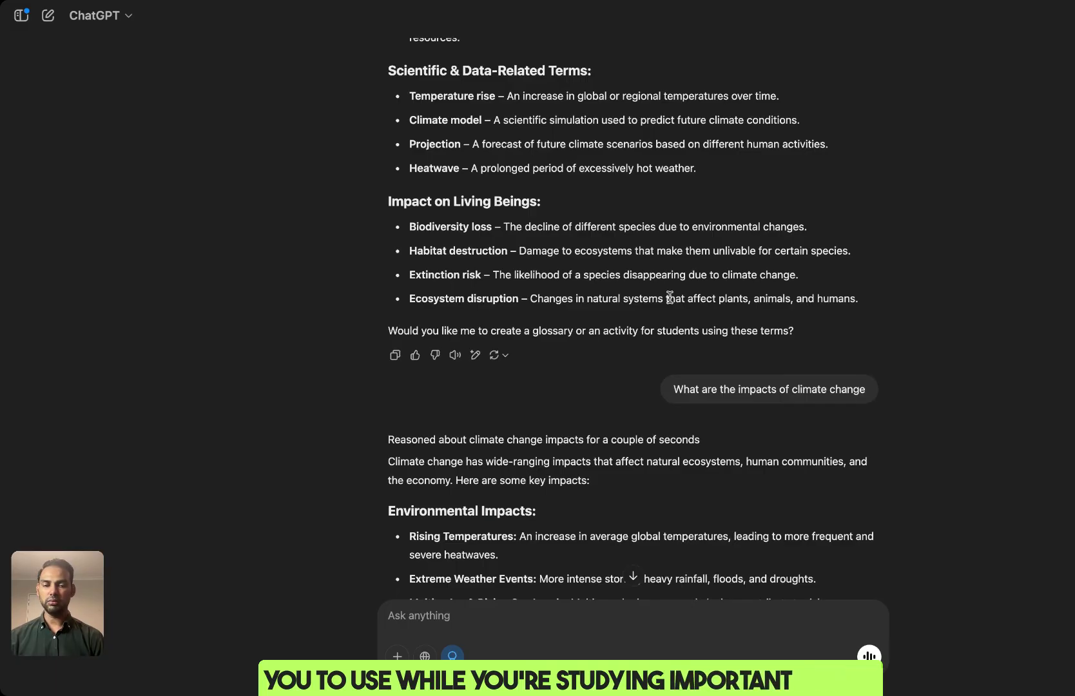
pyautogui.scroll(-10, 670, 297)
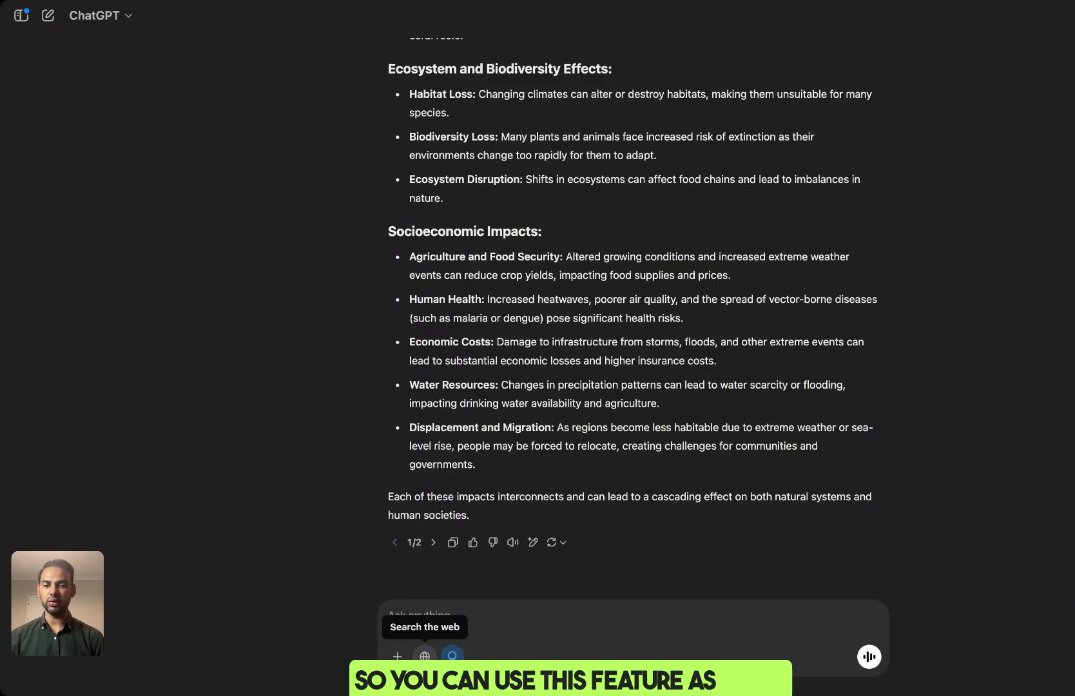
pyautogui.scroll(15, 604, 426)
pyautogui.scroll(5, 604, 425)
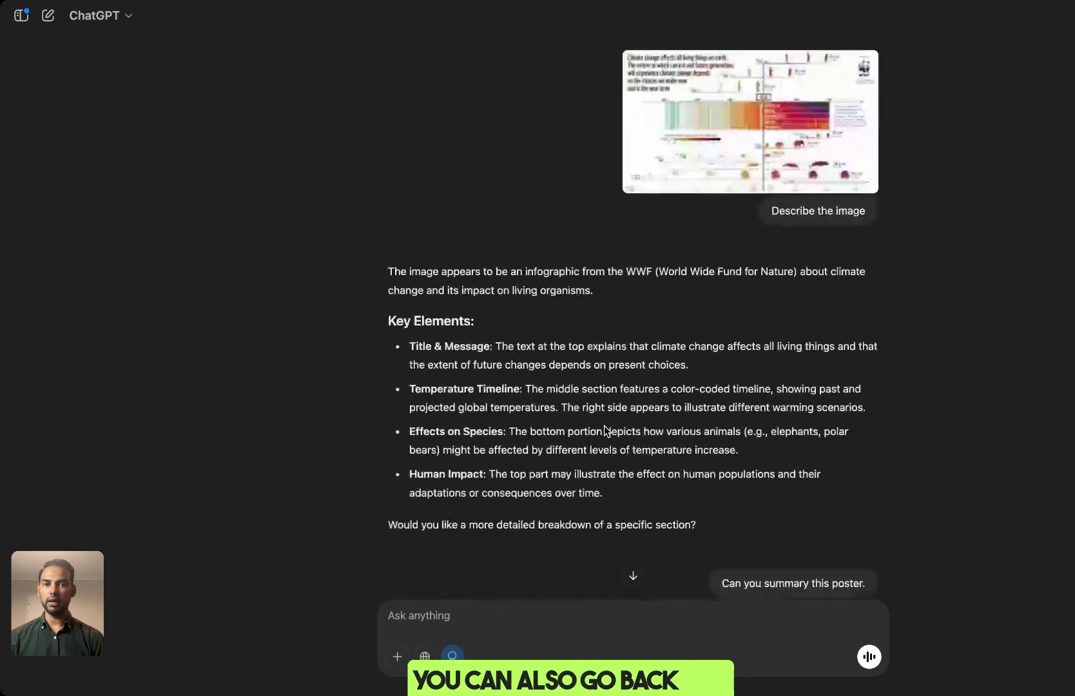
pyautogui.click(128, 20)
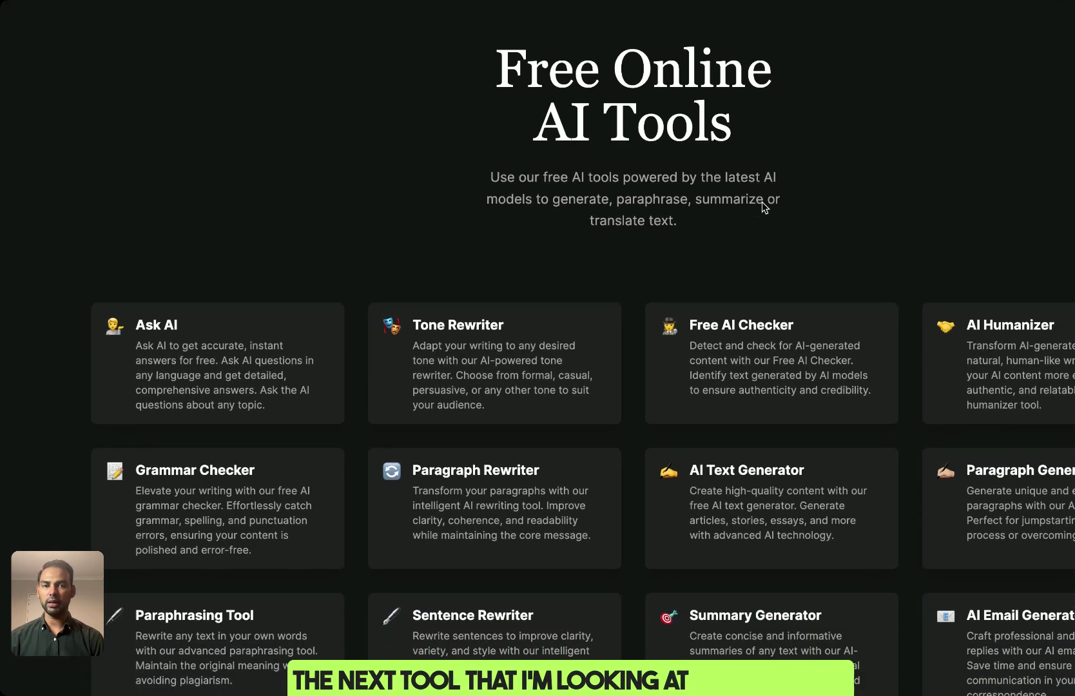
pyautogui.scroll(2, 761, 201)
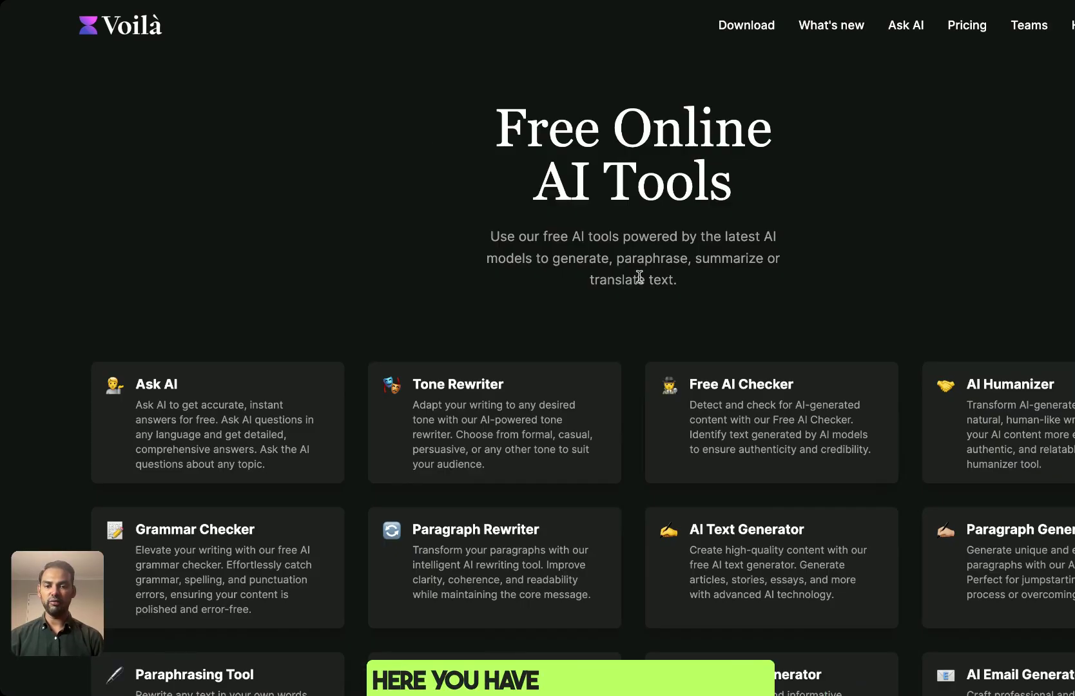
pyautogui.scroll(-3, 638, 277)
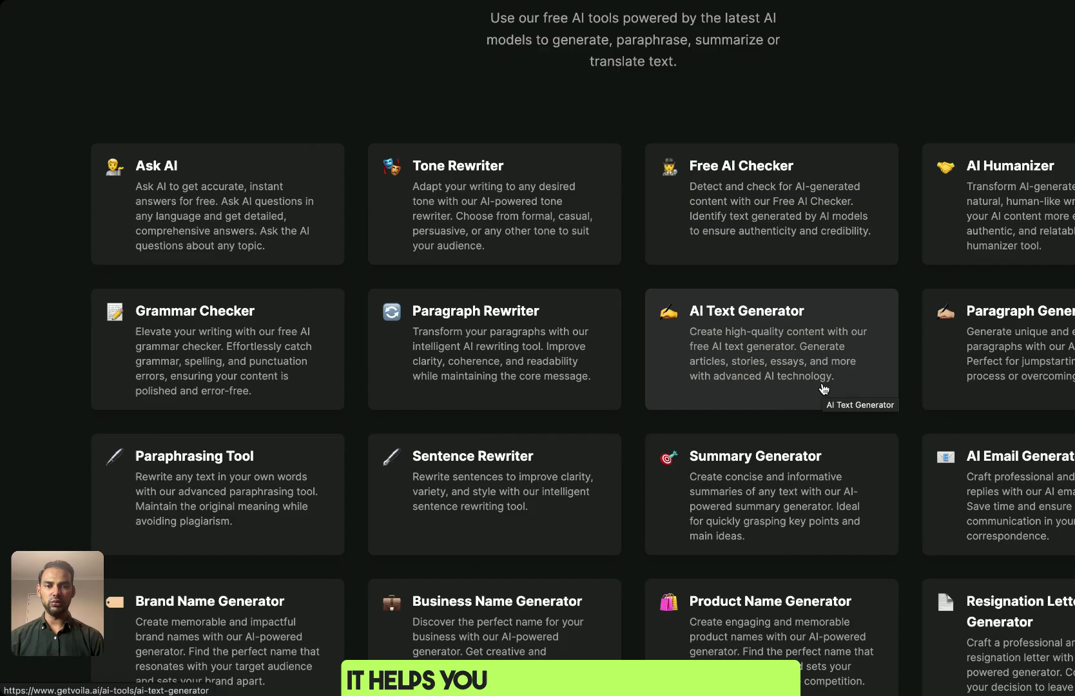
# Step: Paste the climate-change impacts notes into Voilà's AI Text Generator and generate an English, Neutral-tone essay
pyautogui.click(779, 348)
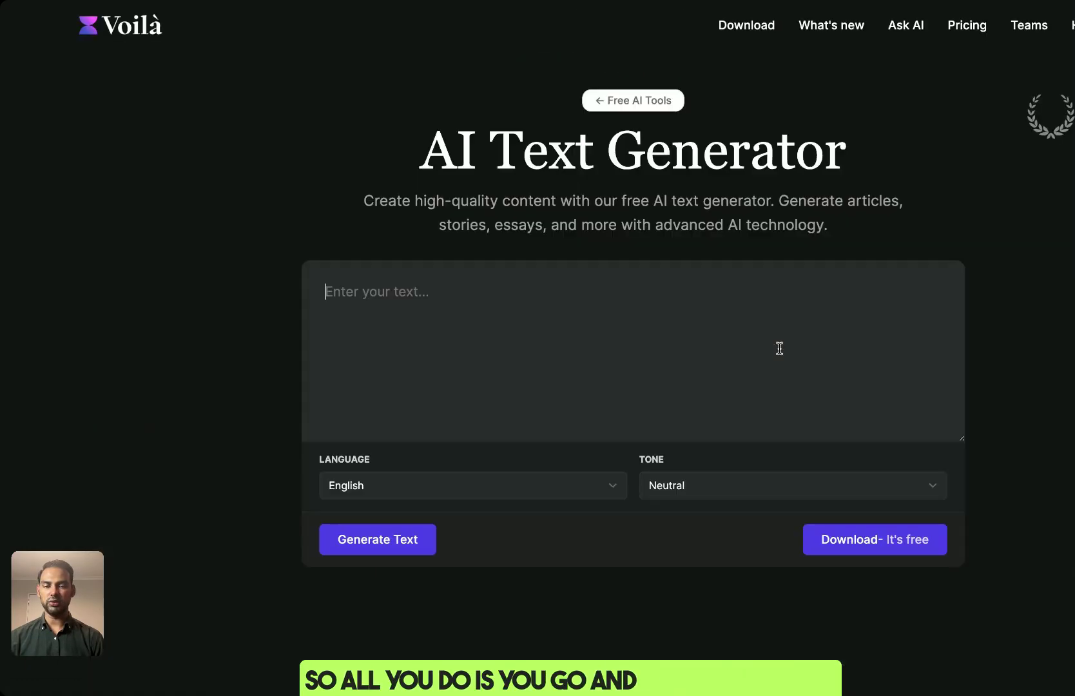
pyautogui.click(549, 327)
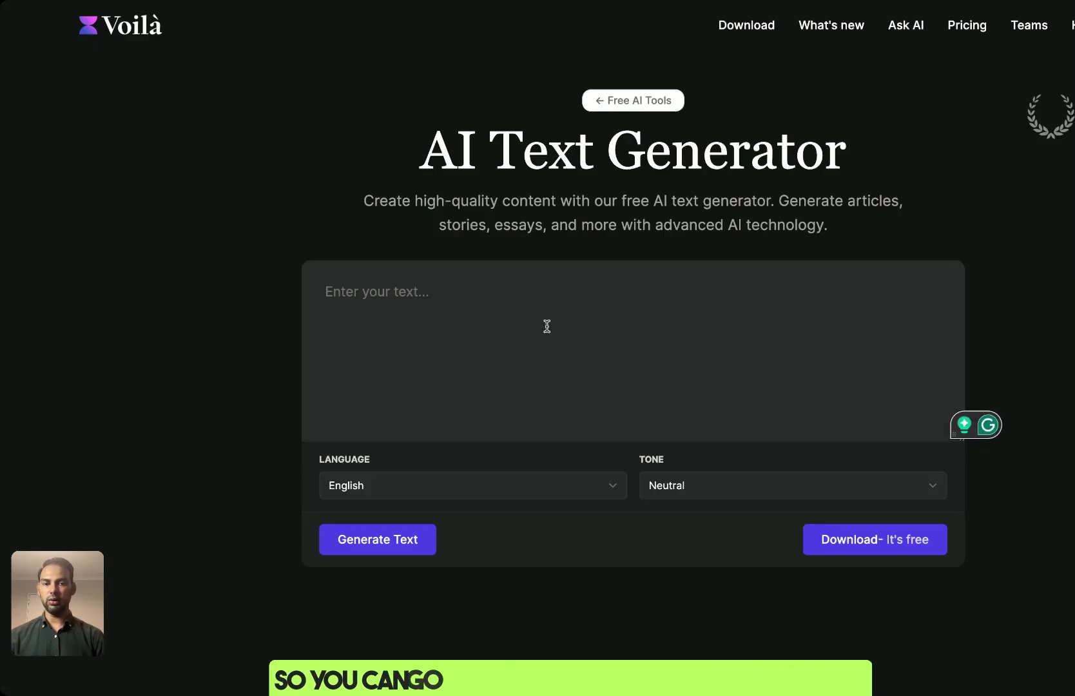
pyautogui.rightClick(548, 326)
pyautogui.click(574, 434)
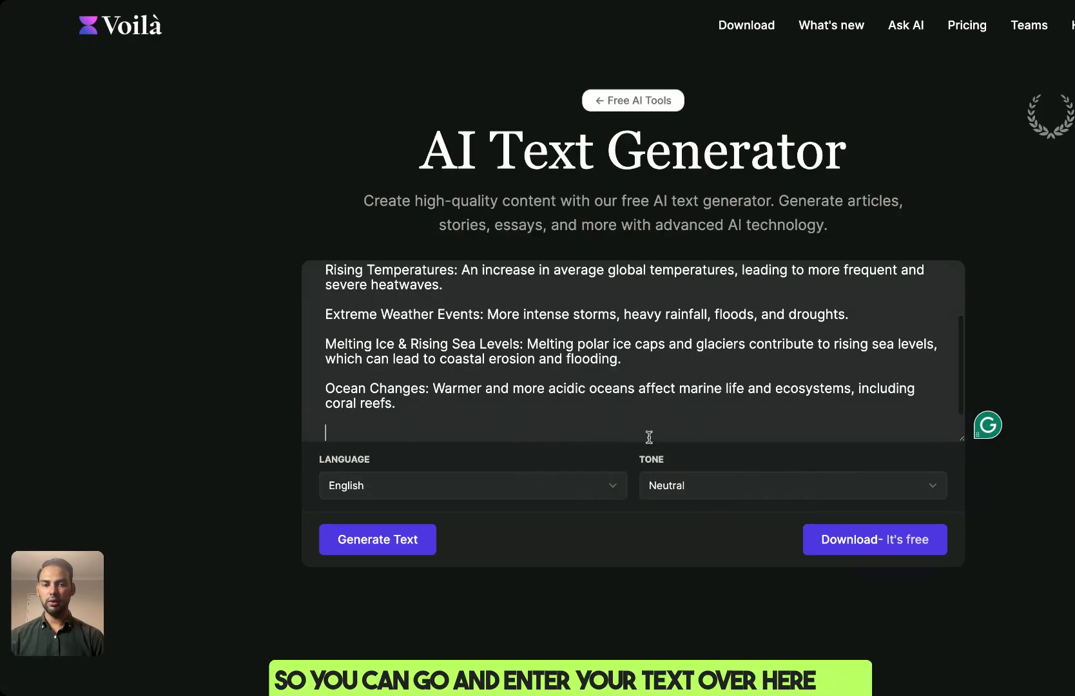
pyautogui.click(416, 545)
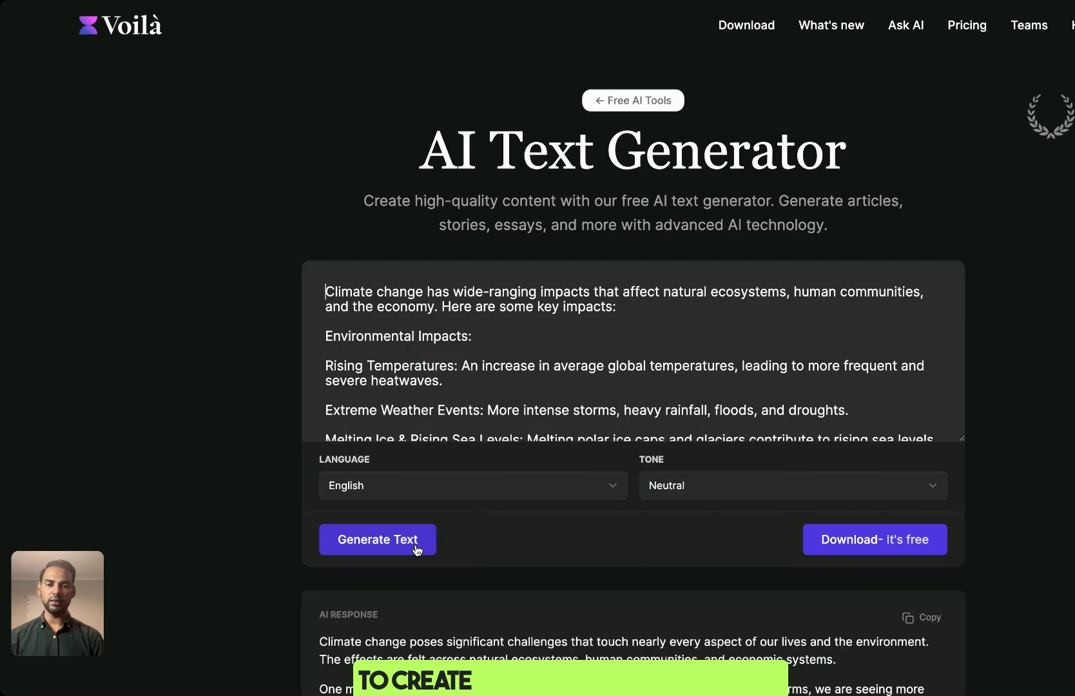
pyautogui.scroll(-5, 416, 546)
pyautogui.scroll(-3, 416, 544)
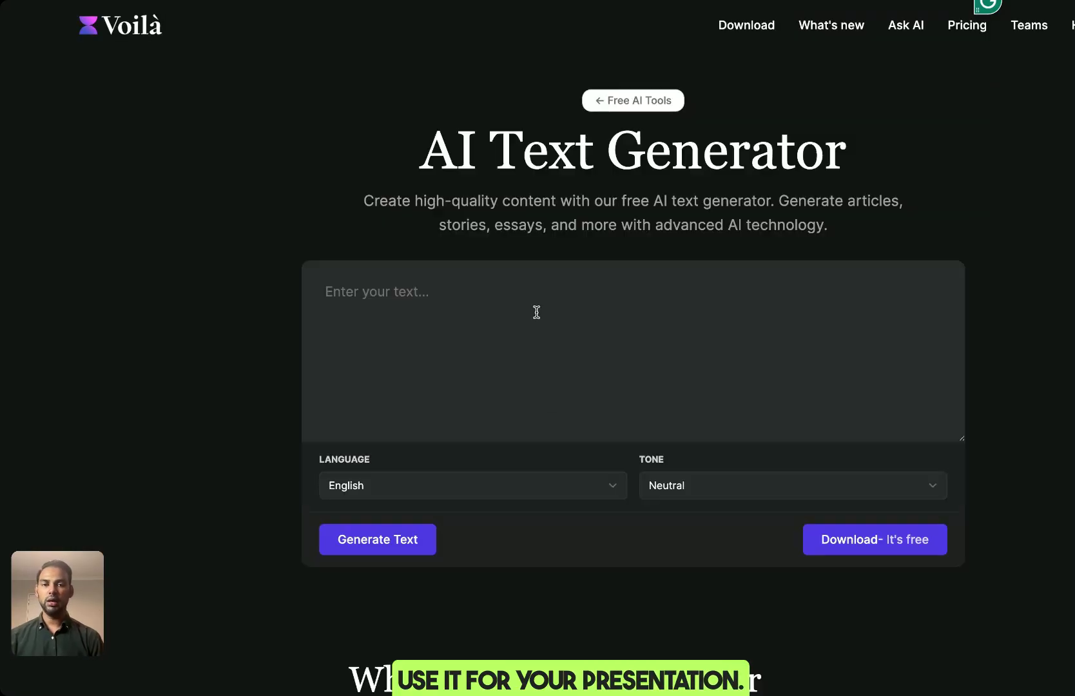
pyautogui.hotkey('ctrl', 'v')
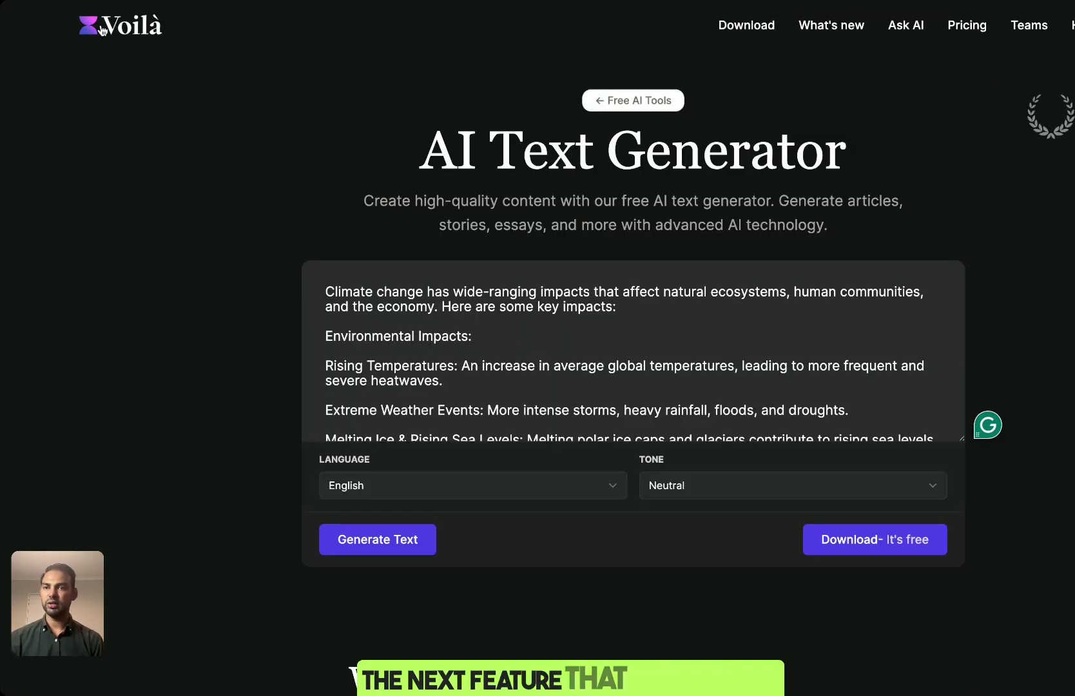
# Step: Scroll down through the Free Online AI Tools catalogue's cards, then back up
pyautogui.scroll(-15, 521, 359)
pyautogui.scroll(-3, 521, 359)
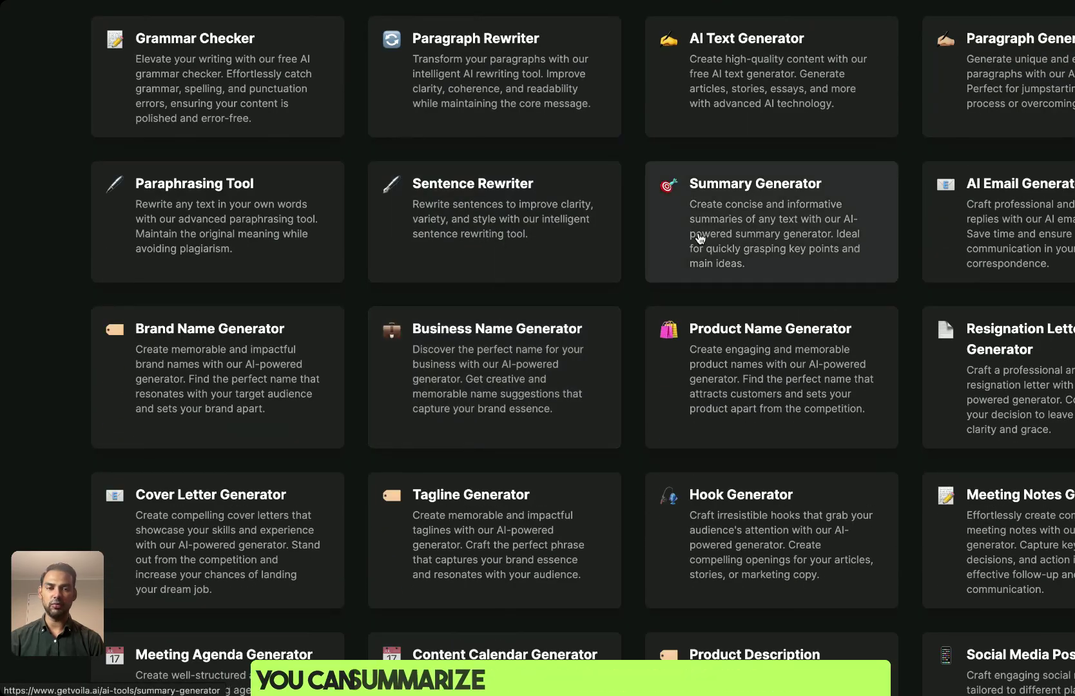
pyautogui.scroll(-6, 800, 259)
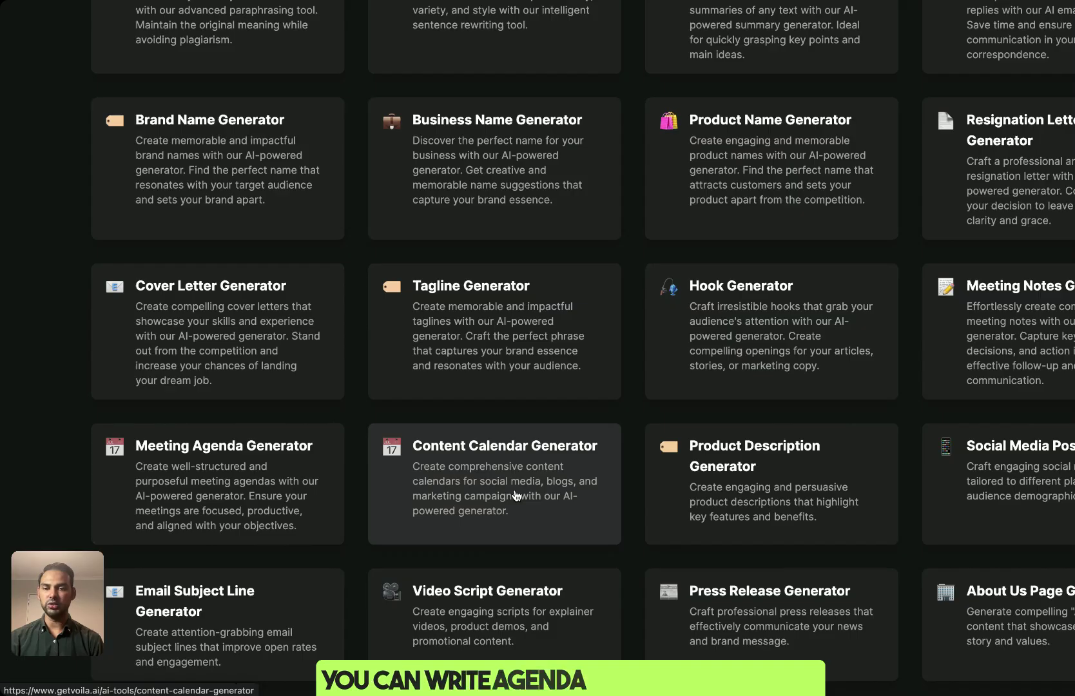
pyautogui.scroll(-2, 516, 495)
pyautogui.scroll(-7, 517, 495)
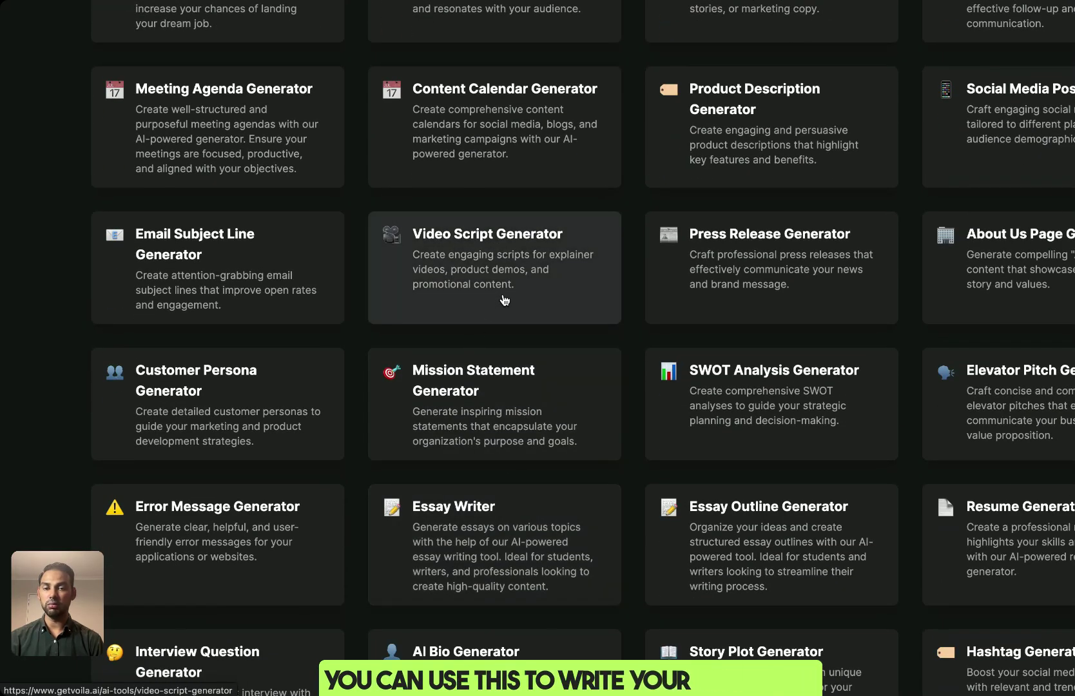
pyautogui.scroll(-5, 505, 300)
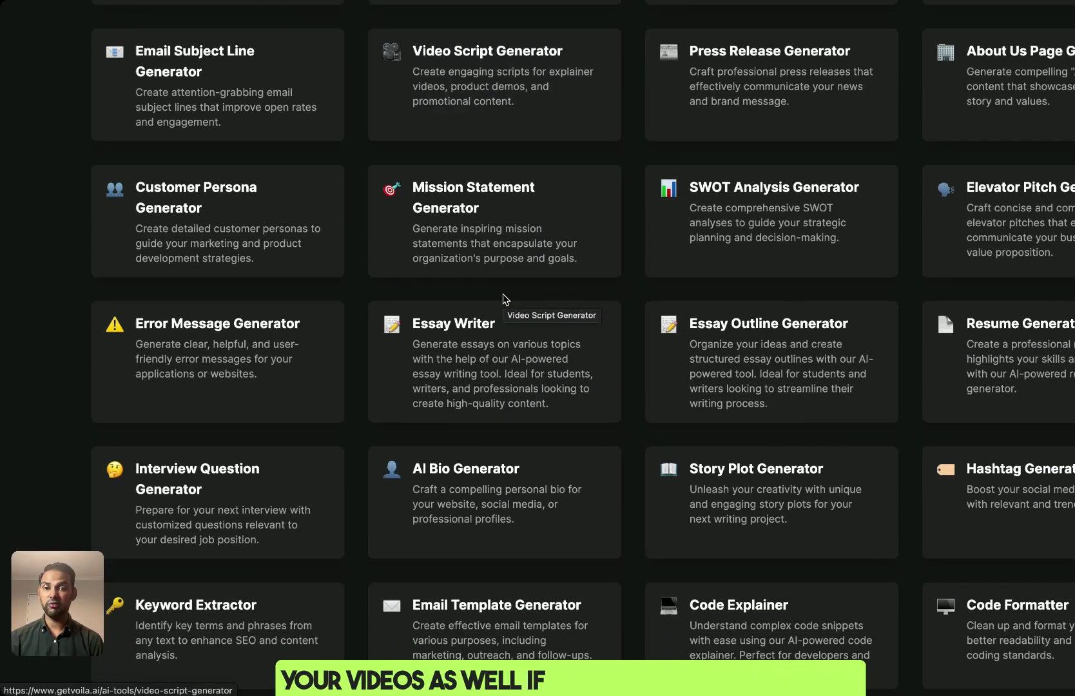
pyautogui.scroll(-4, 505, 300)
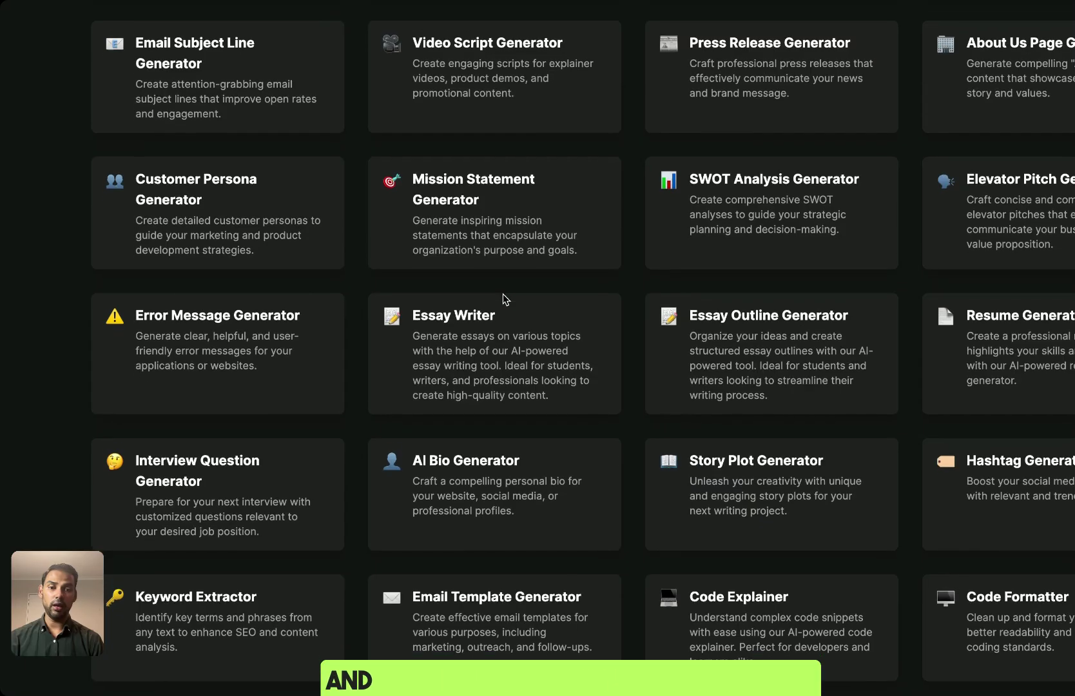
pyautogui.scroll(-5, 504, 300)
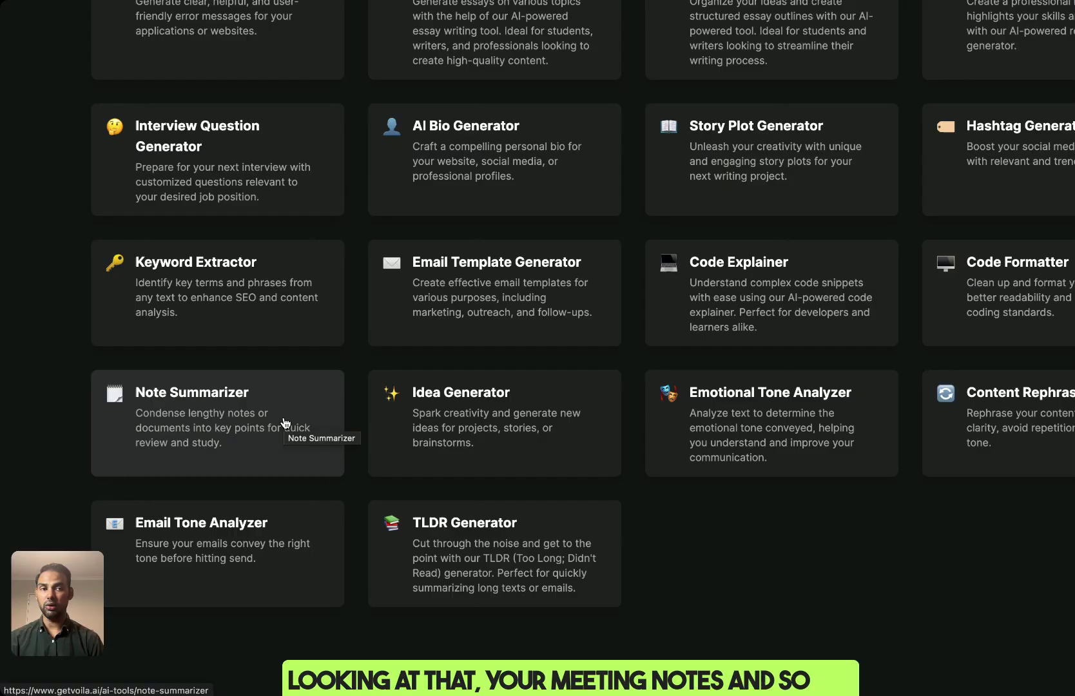
pyautogui.scroll(20, 283, 422)
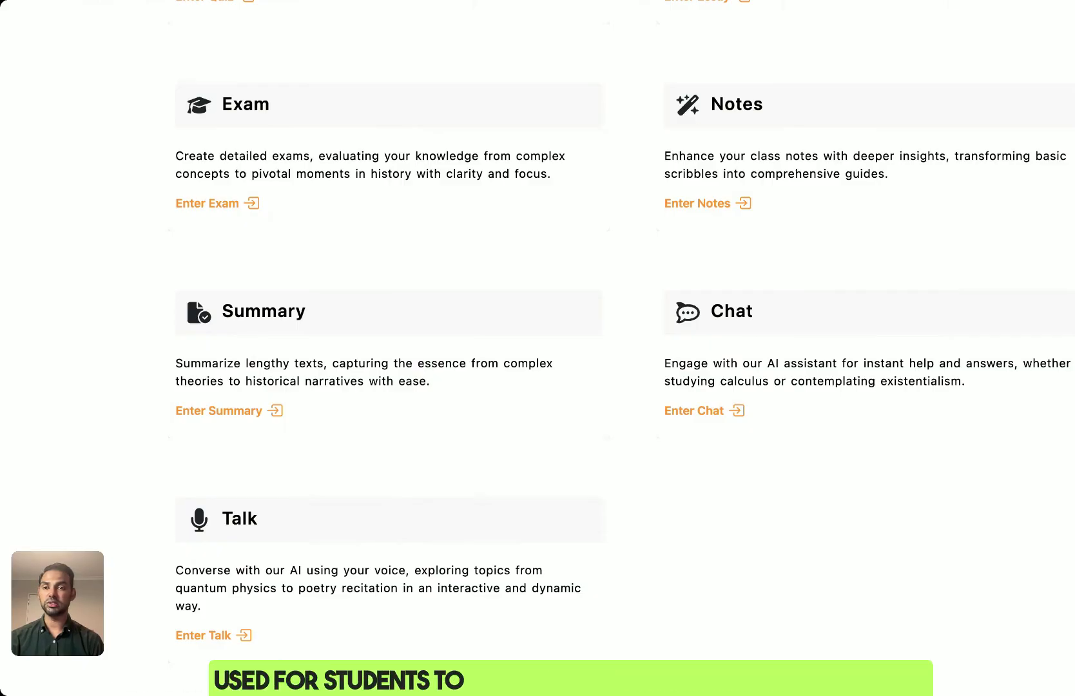
pyautogui.scroll(5, 115, 140)
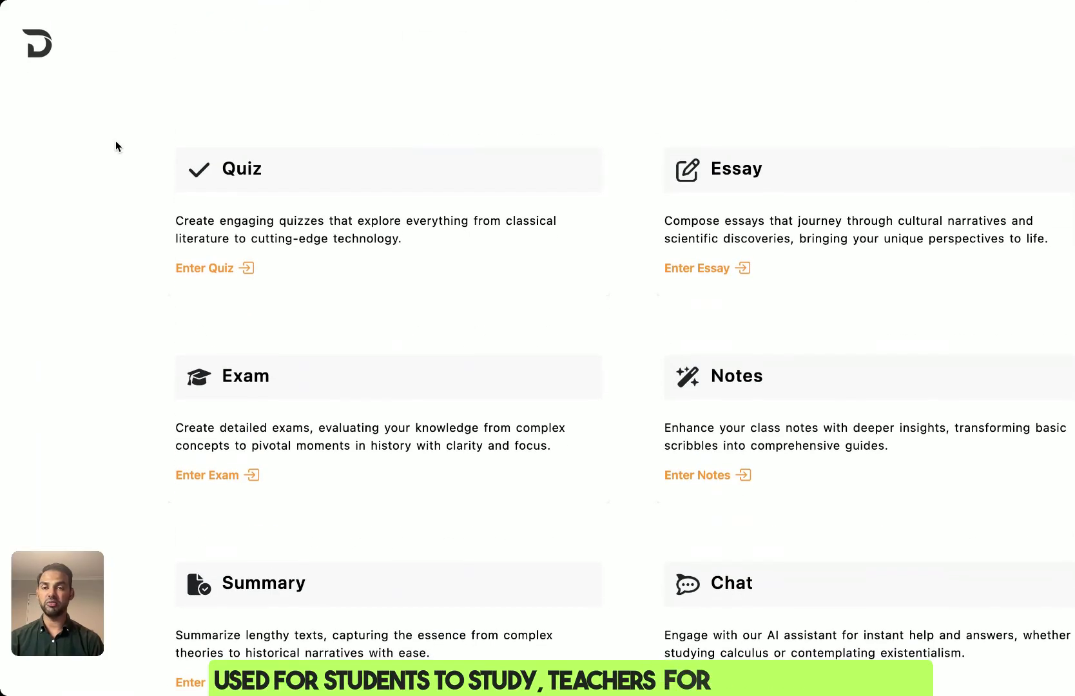